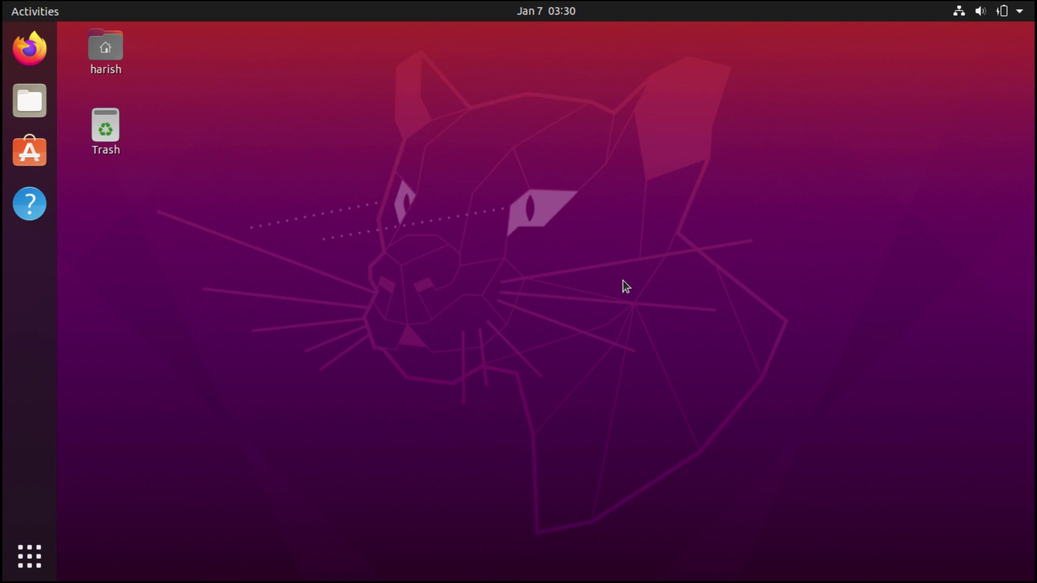
Run sudo apt update in a new terminal with the sudo password, reporting 387 upgradable packages.
key("ctrl+alt+t")
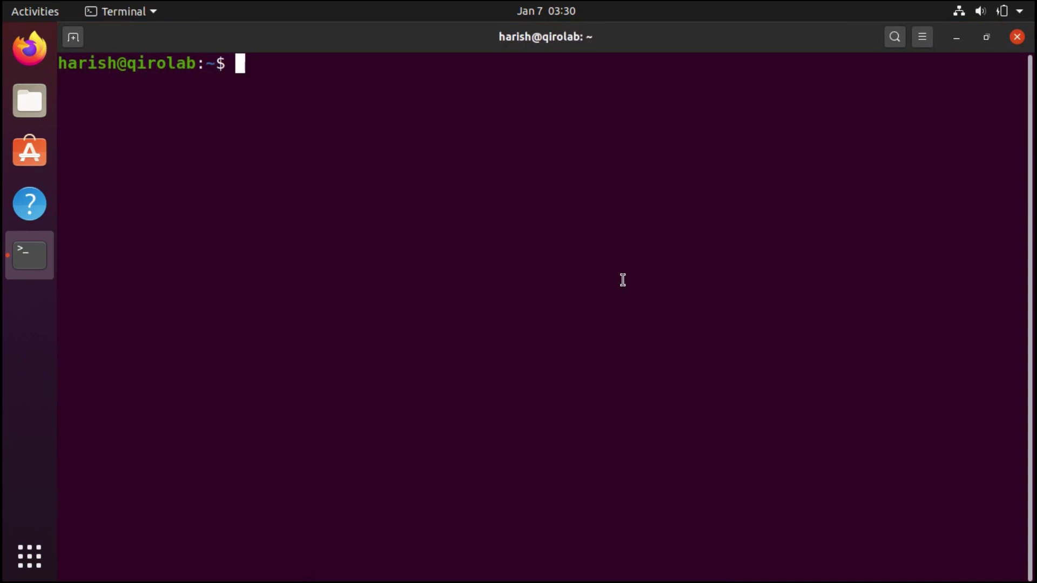
type("sudo apt update")
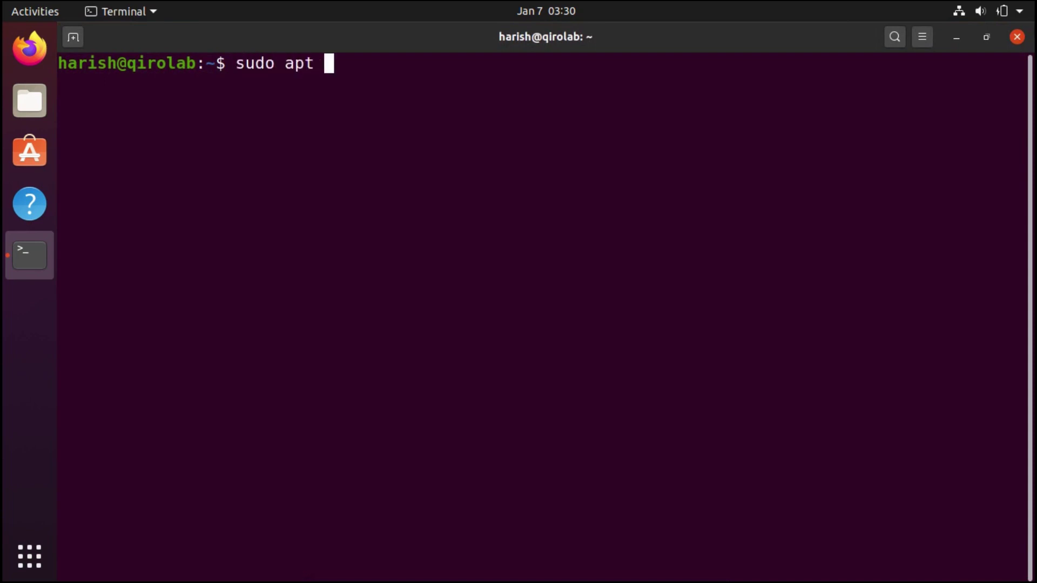
key("Return")
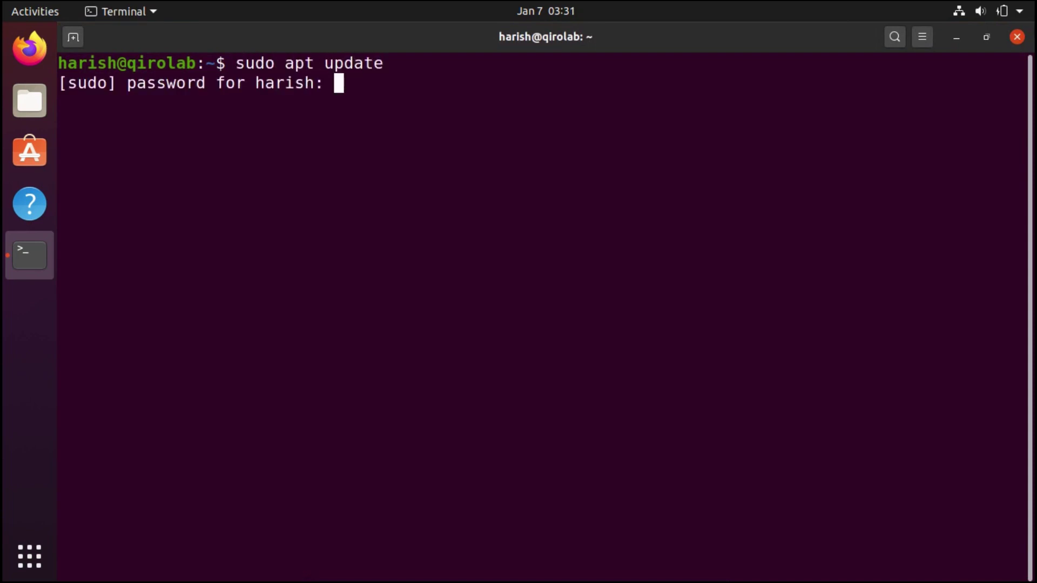
key("Return")
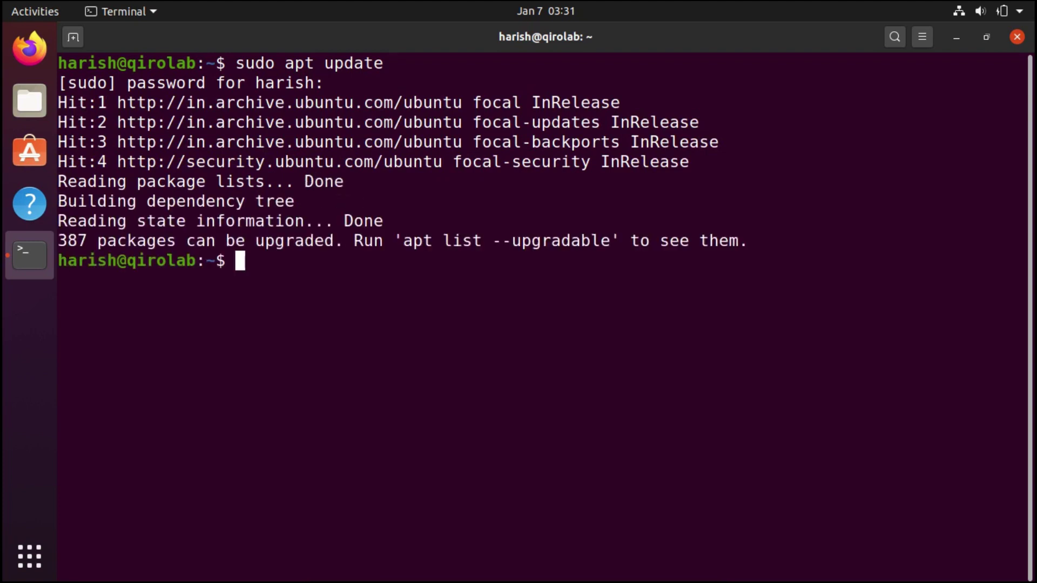
Clear the screen and run sudo apt upgrade, reviewing the list of 387 pending upgrades.
key("ctrl+l")
type("sudo ")
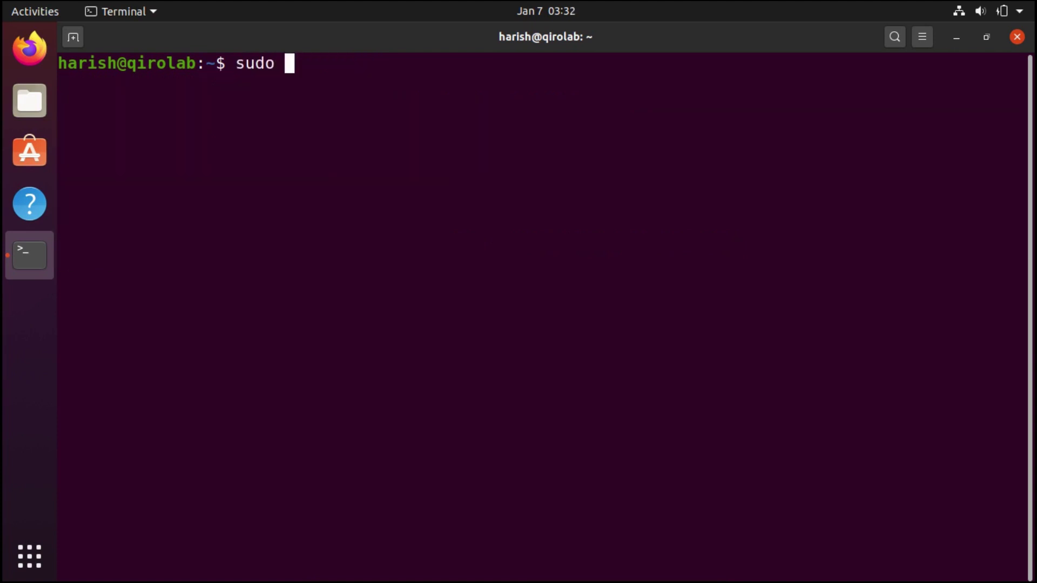
type("apt upgrade")
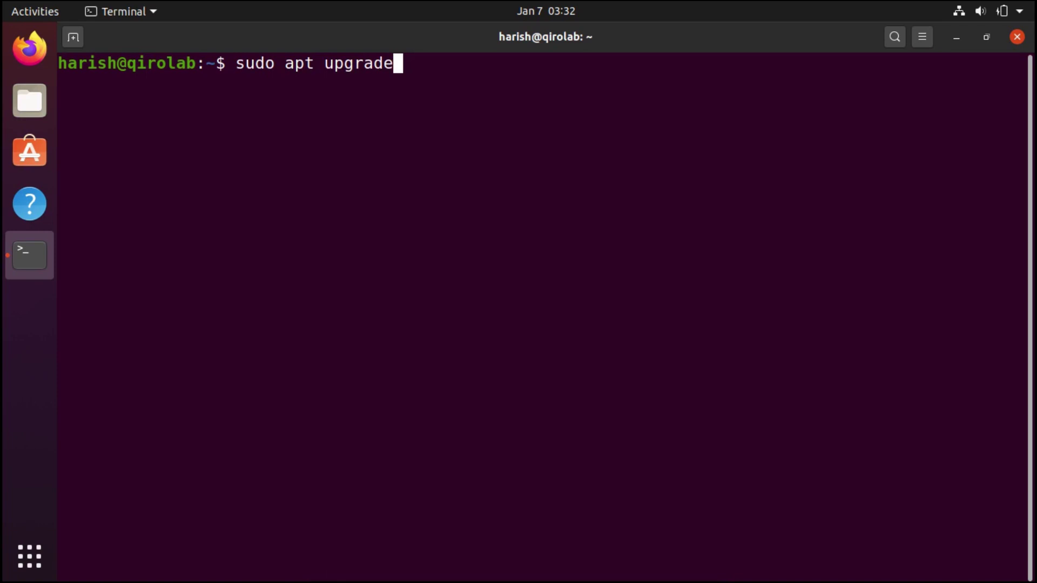
key("Return")
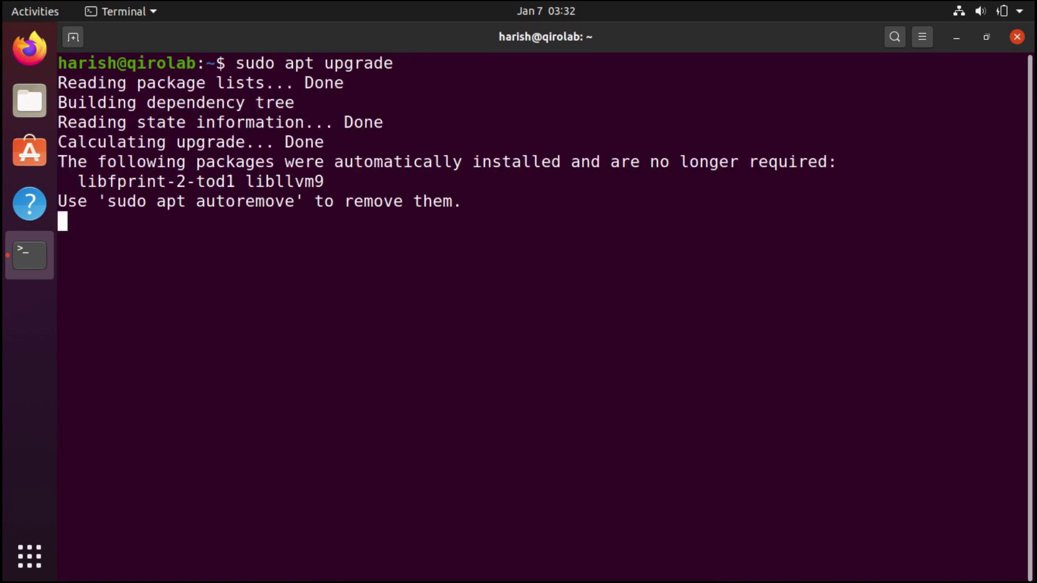
left_click_drag(356, 477, 77, 323)
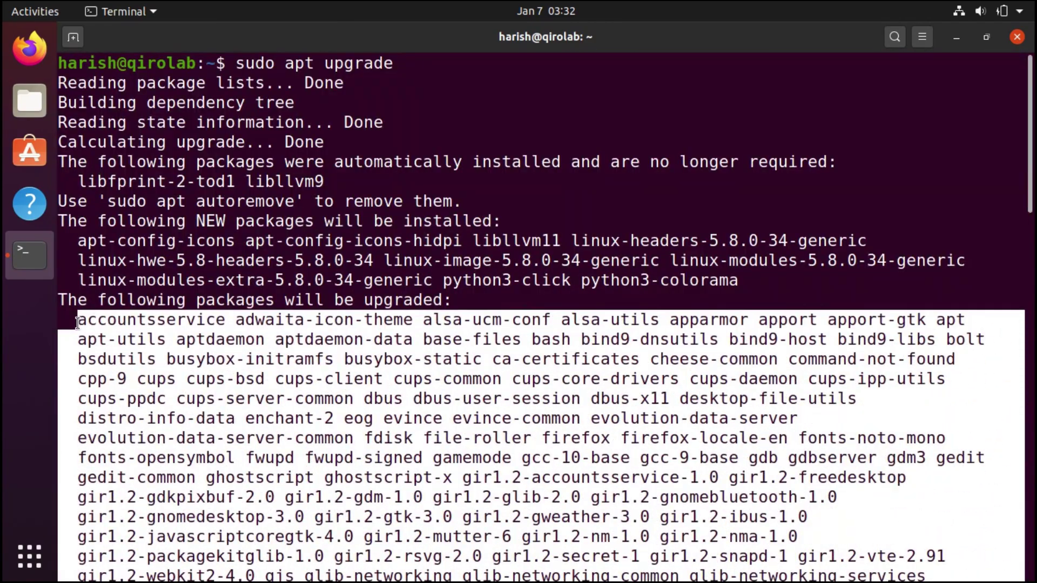
scroll(331, 306, "down", 10)
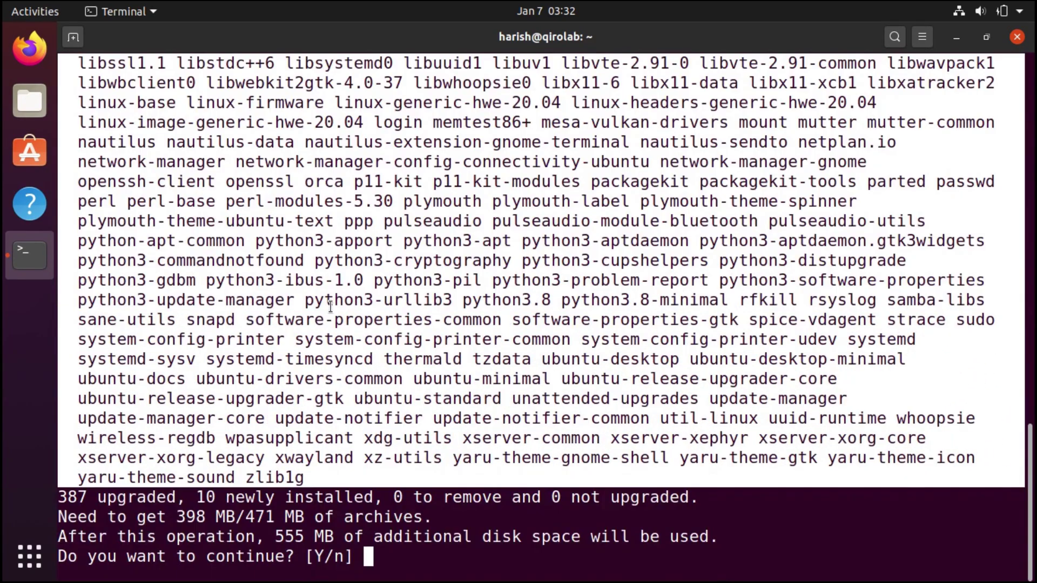
left_click(284, 311)
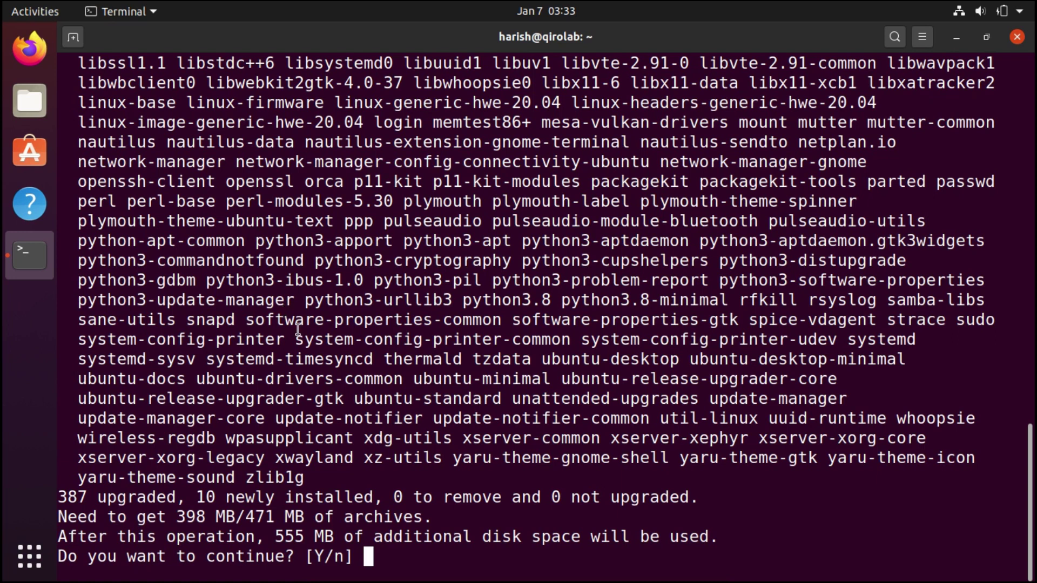
Decline the upgrade with n and clear the terminal screen.
type("n")
key("Return")
key("ctrl+l")
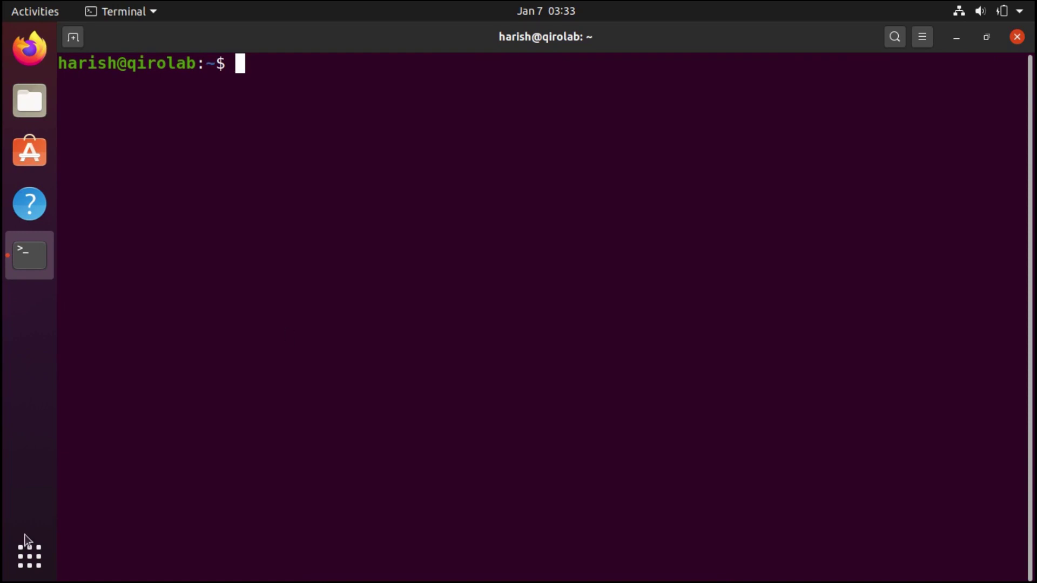
Launch Software & Updates from a 'soft' search and view its Other Software tab.
left_click(20, 575)
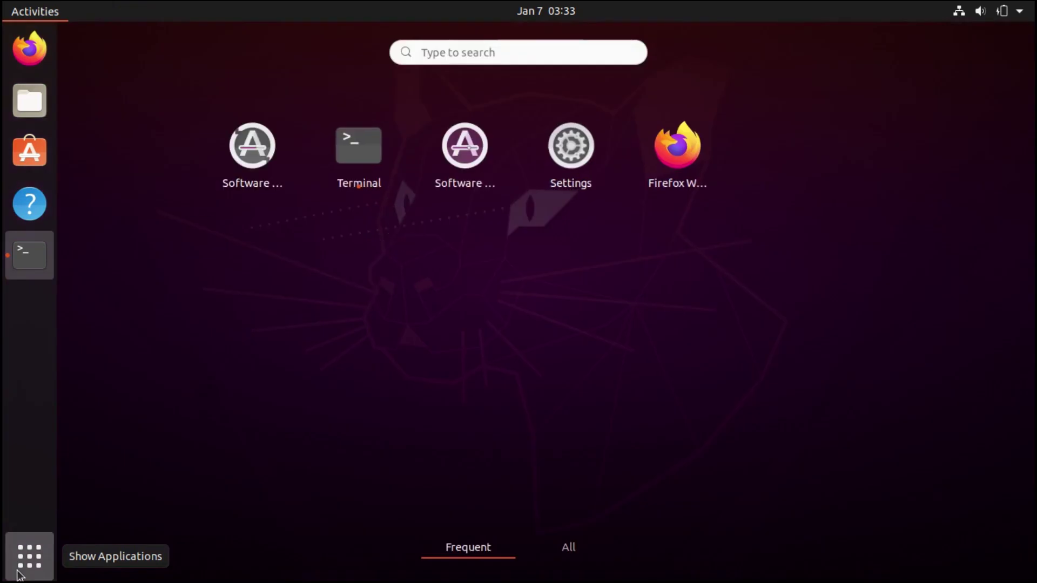
type("soft")
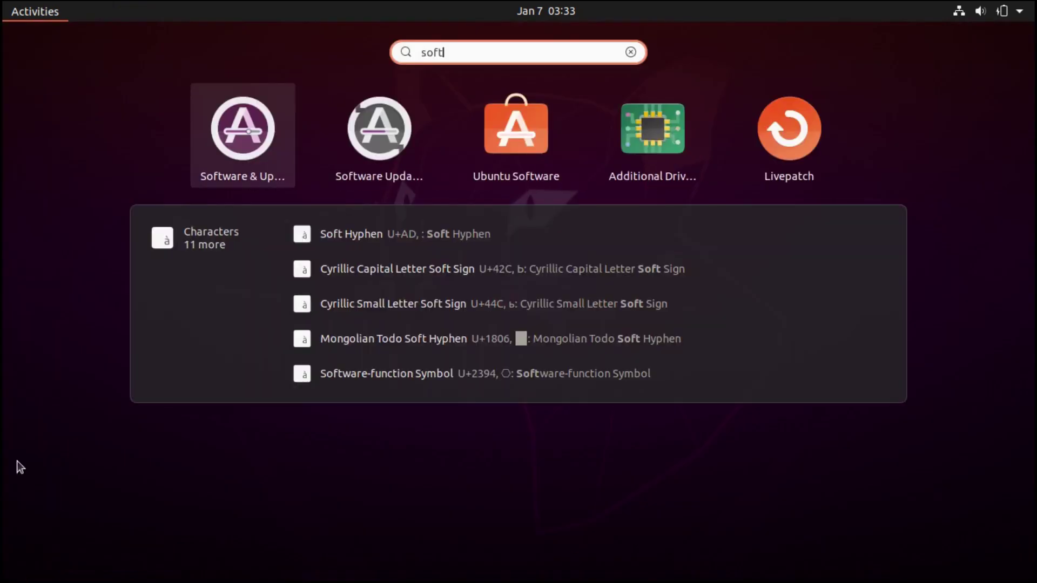
left_click(252, 142)
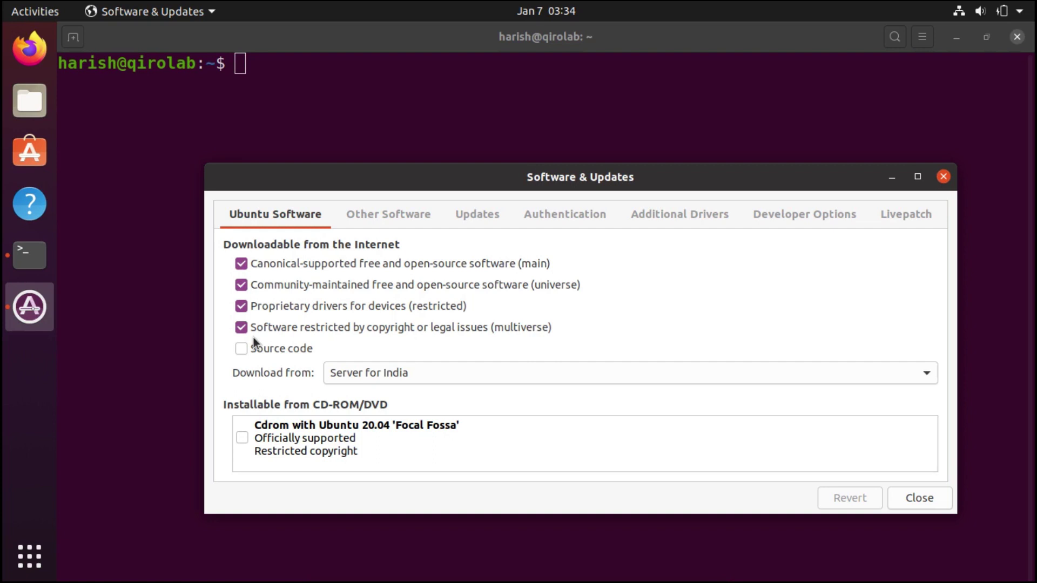
left_click(374, 214)
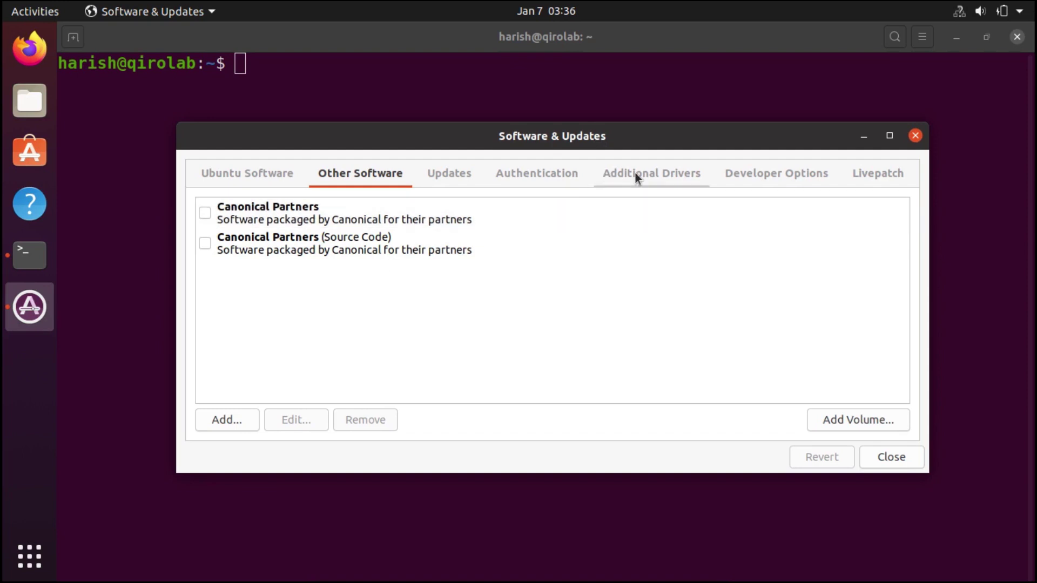
Review the Additional Drivers tab, then close Software & Updates.
left_click(635, 176)
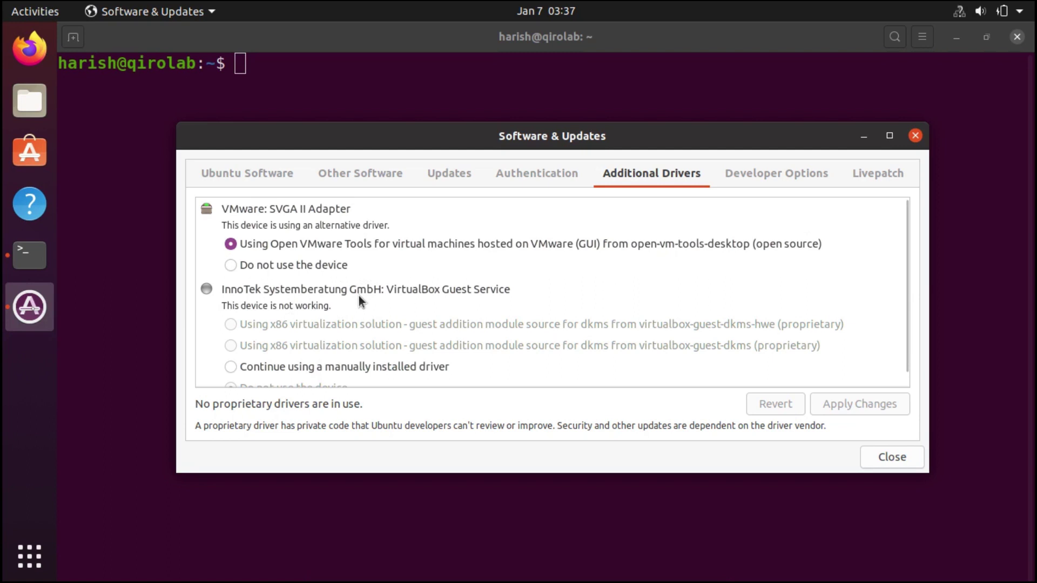
left_click(868, 461)
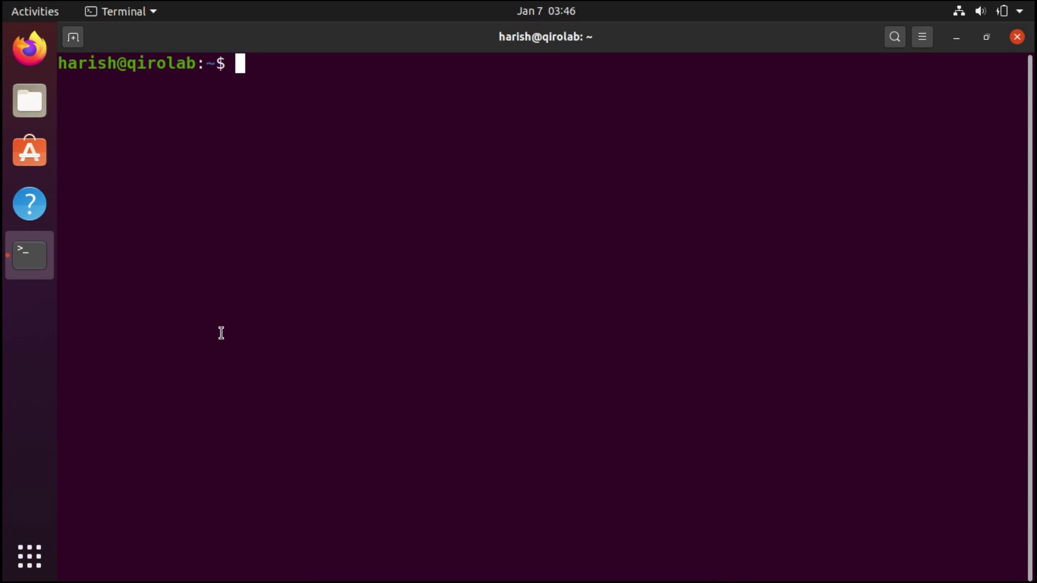
Install gnome-tweak-tool with sudo apt install, giving the sudo password and confirming with y.
type("sudo ")
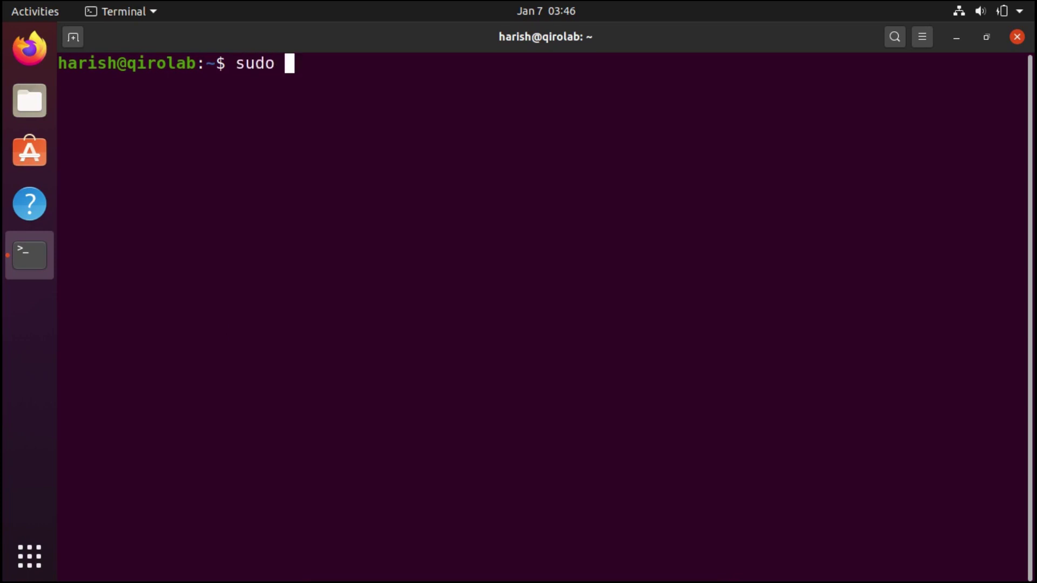
type("apt install")
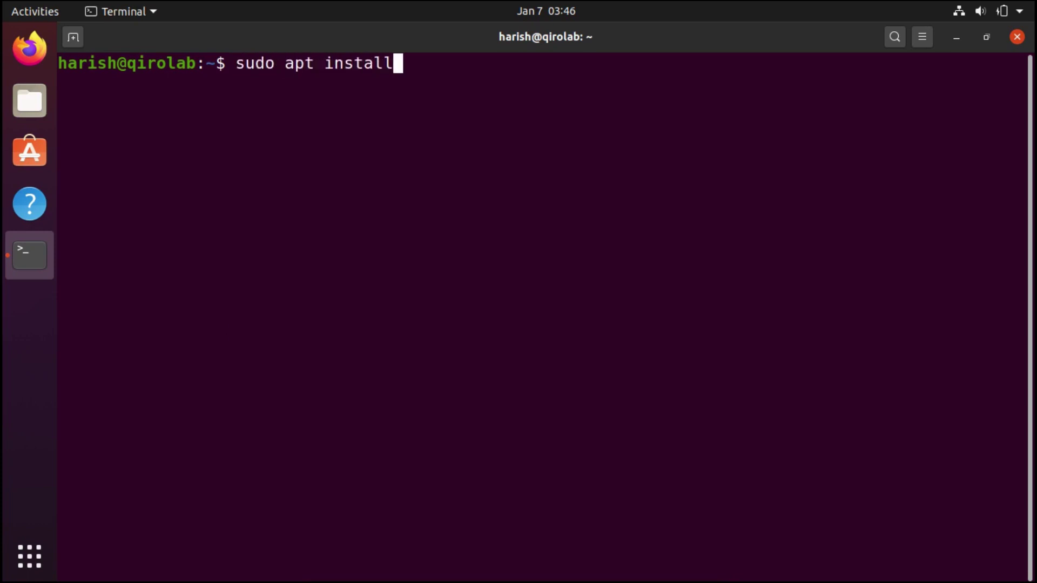
type(" gnome-tweak-")
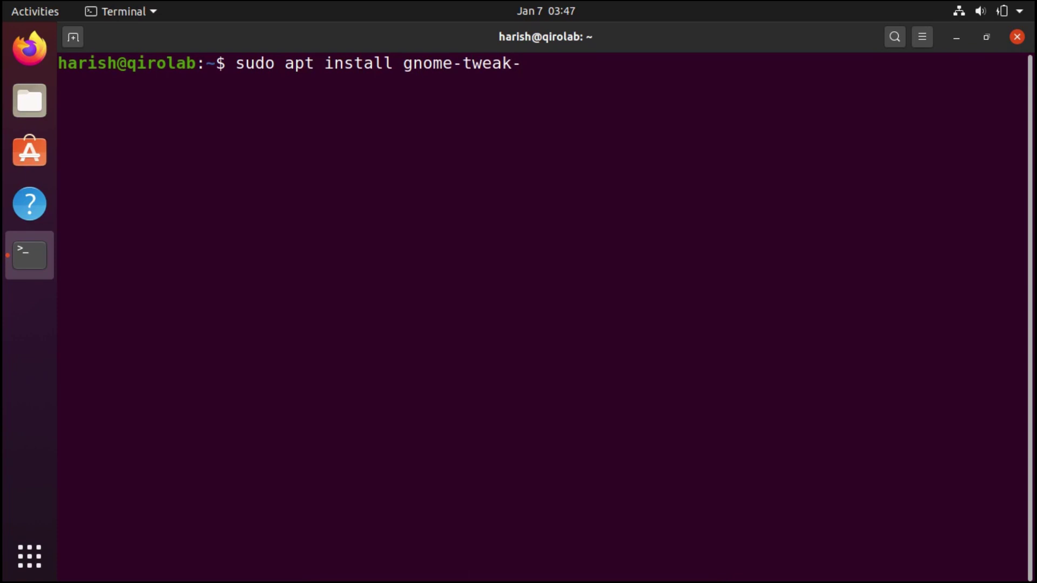
type("tool")
key("Return")
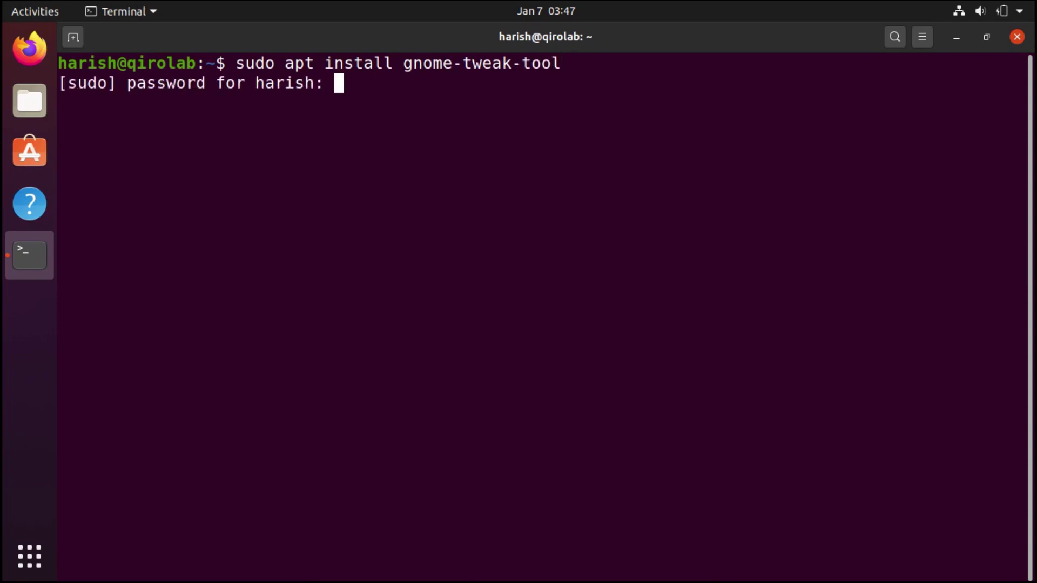
key("Return")
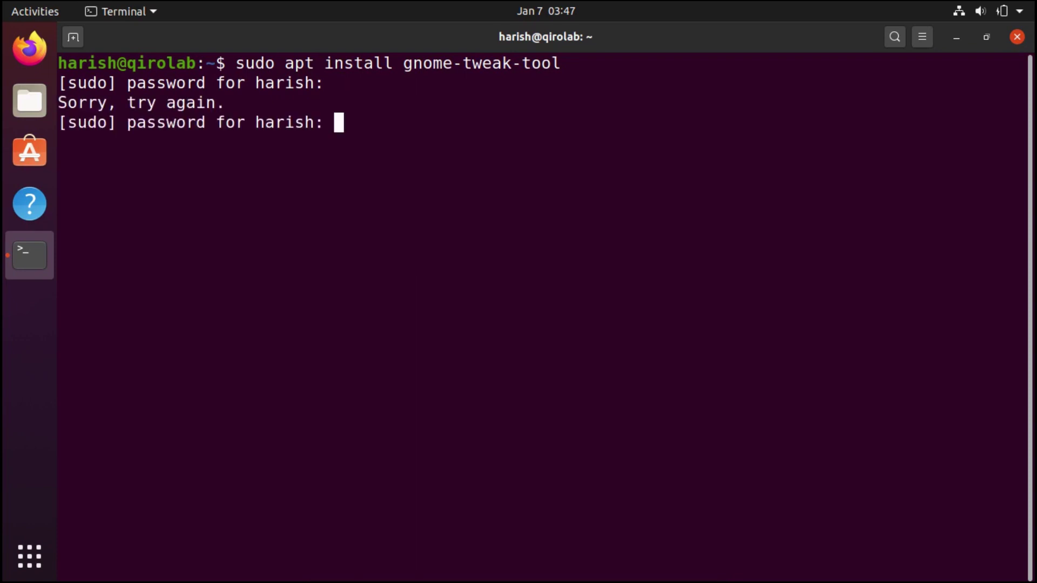
key("Return")
type("y")
key("Return")
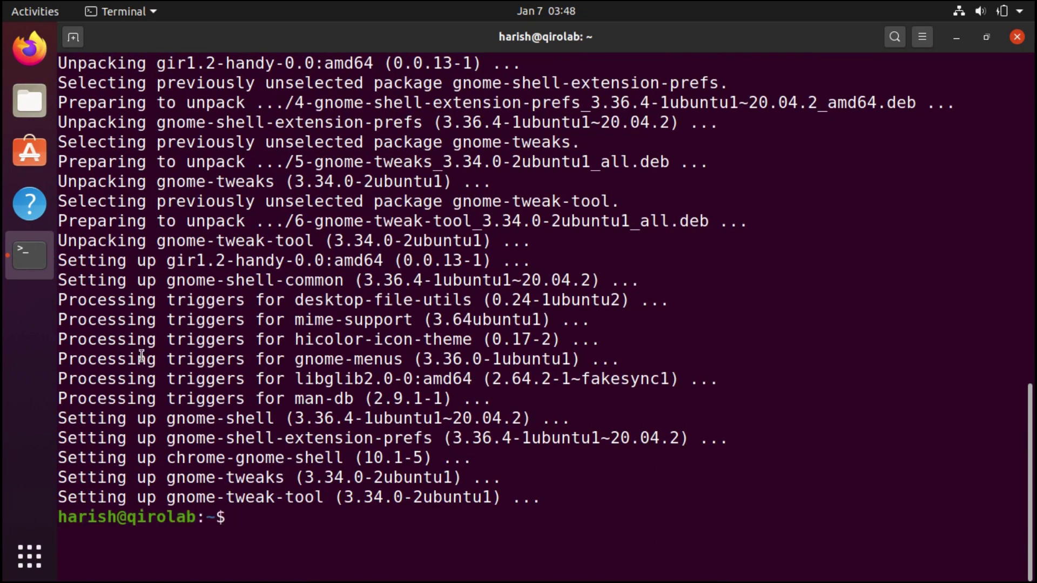
Launch GNOME Tweaks from a 'tweak' search and show its Appearance section.
left_click(37, 560)
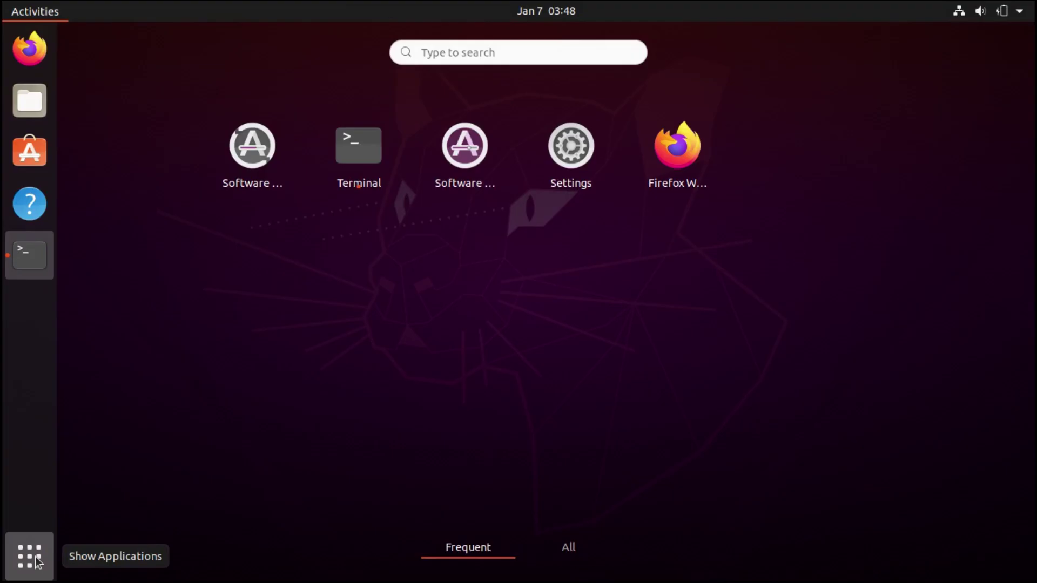
type("tweak")
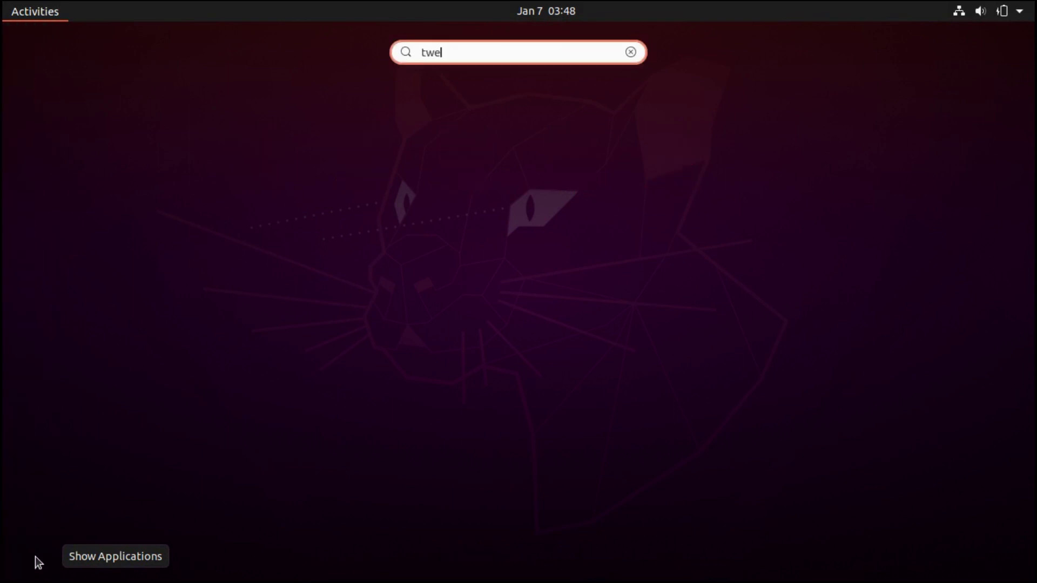
key("Return")
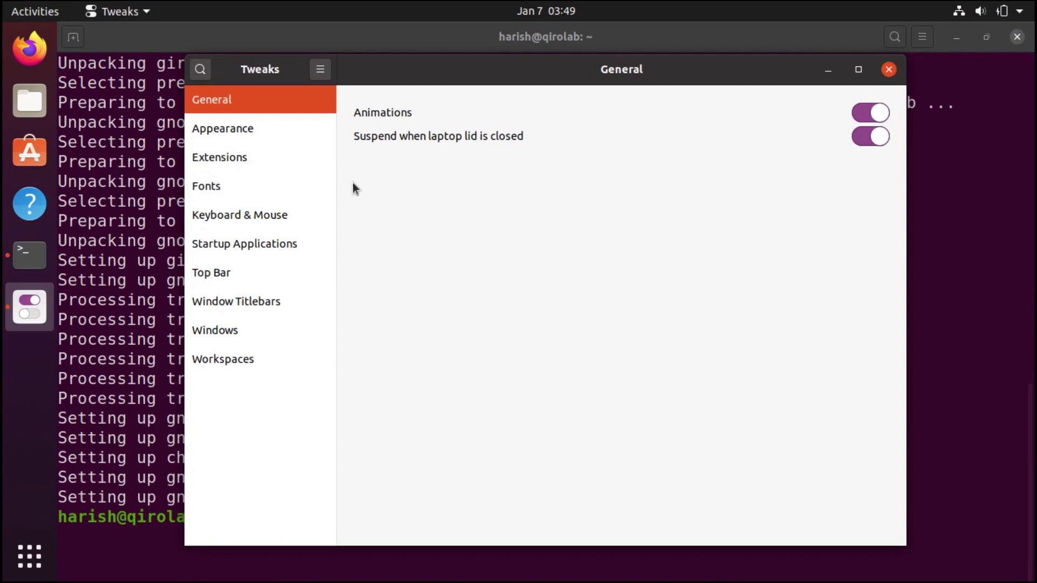
left_click(233, 129)
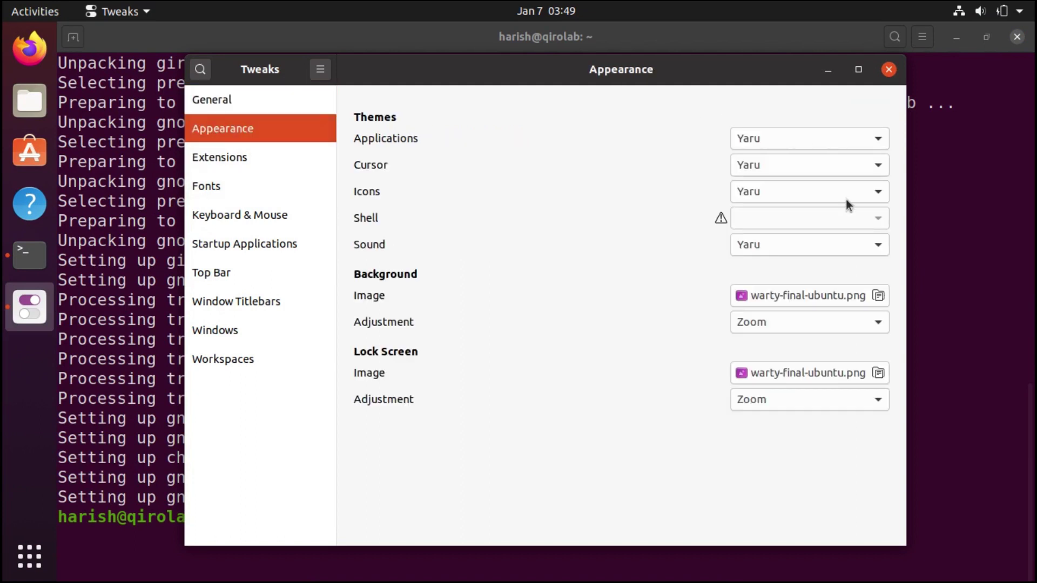
Try the Yaru-dark Applications theme, then set it to Yaru-light.
left_click(848, 142)
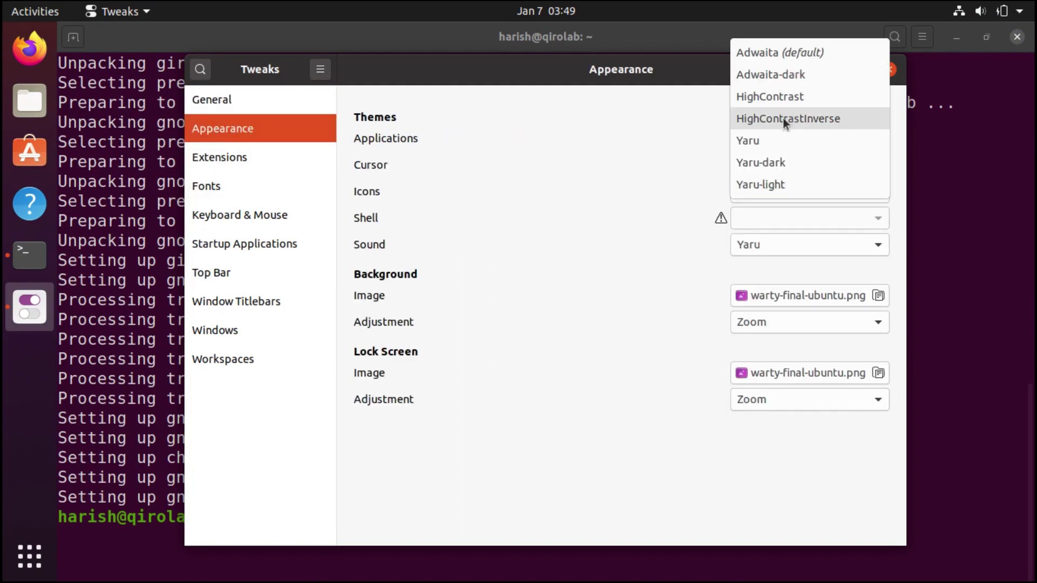
left_click(783, 162)
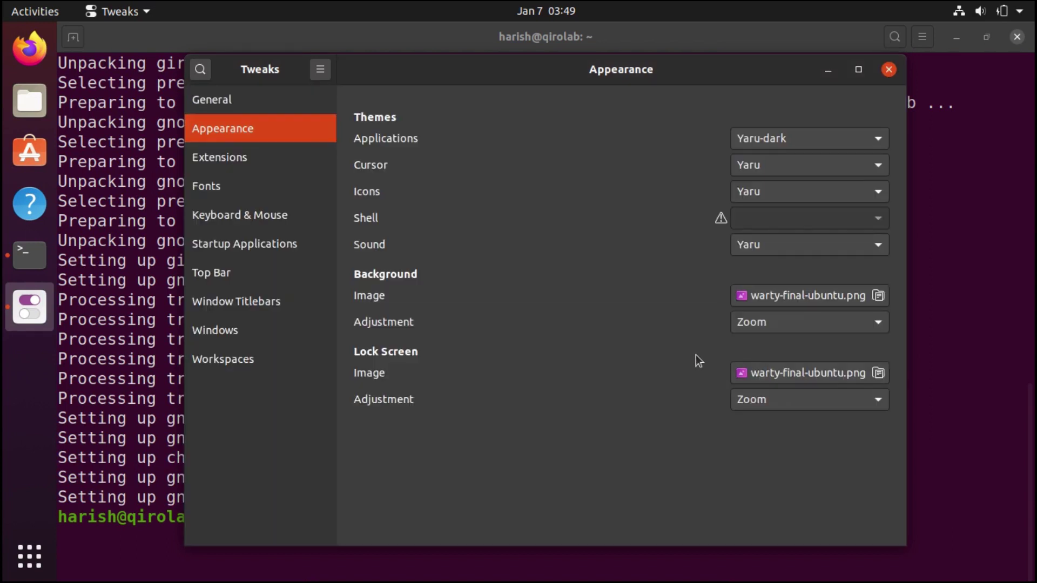
left_click(832, 142)
left_click(832, 160)
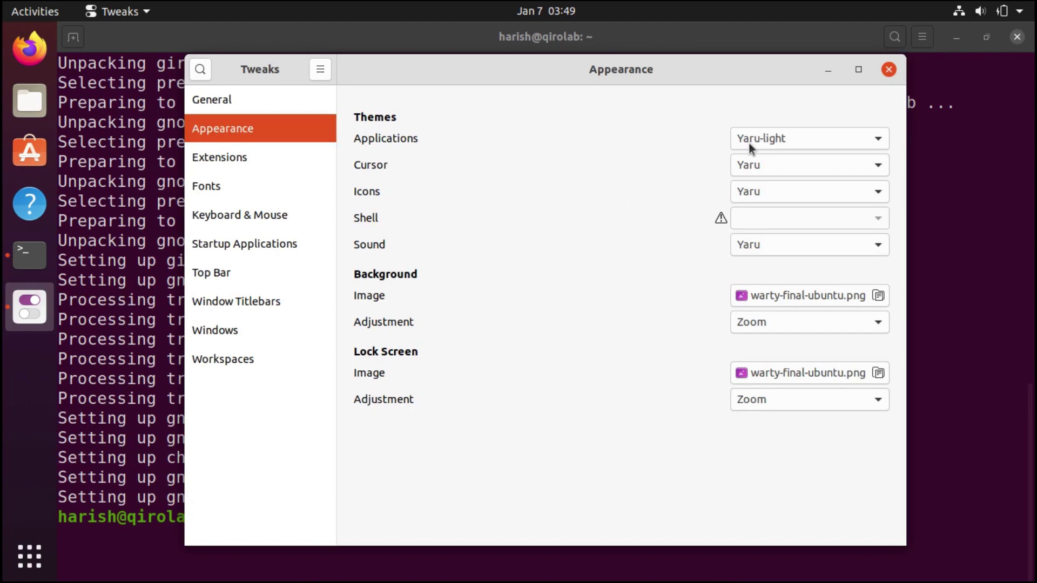
Look over the Cursor and Icons theme choices without changing them.
left_click(785, 164)
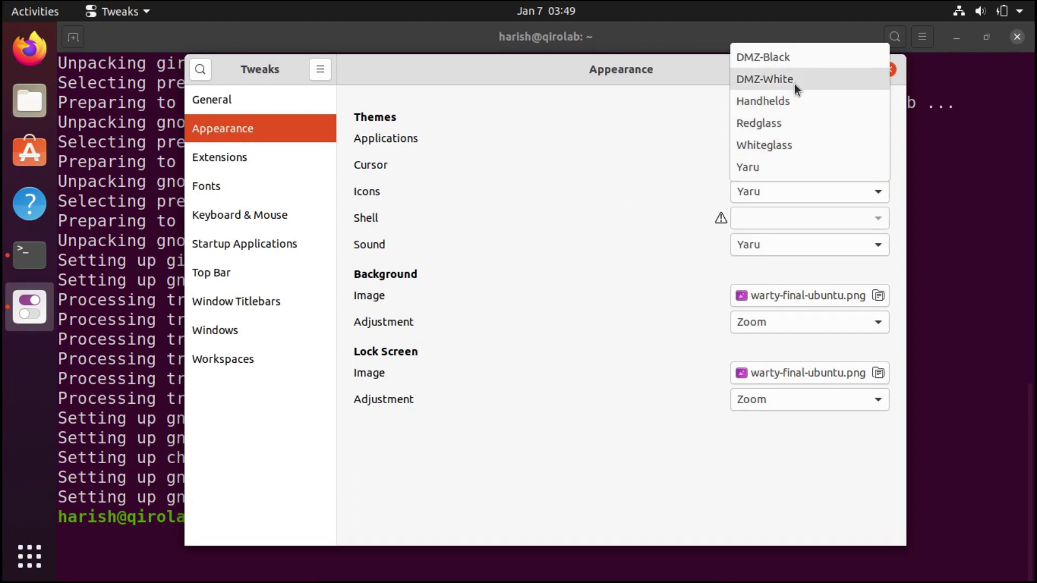
left_click(755, 191)
left_click(624, 232)
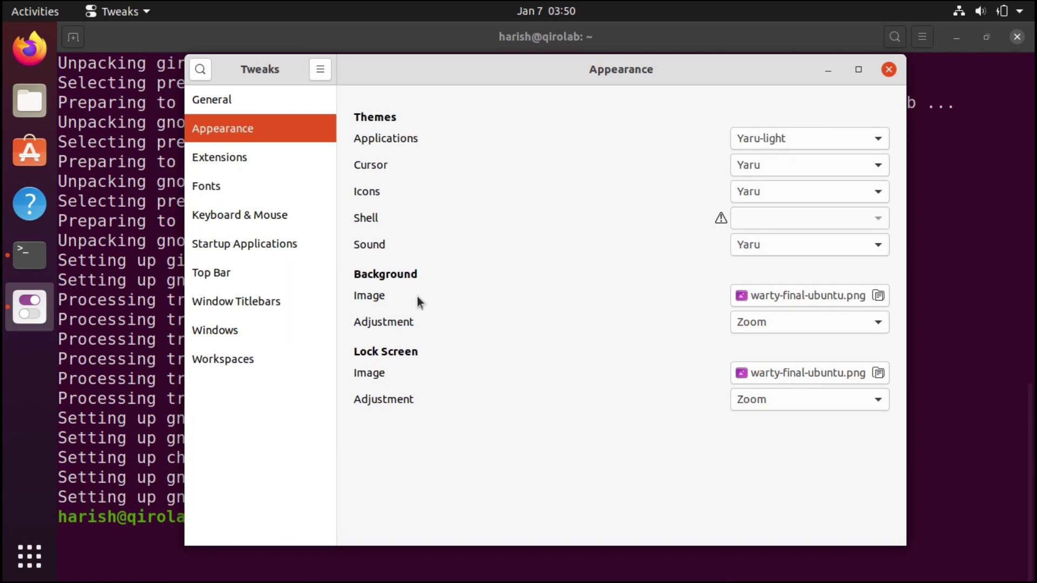
Browse Tweaks' Fonts through Workspaces sections, end on Extensions, then launch Firefox.
left_click(232, 186)
left_click(271, 215)
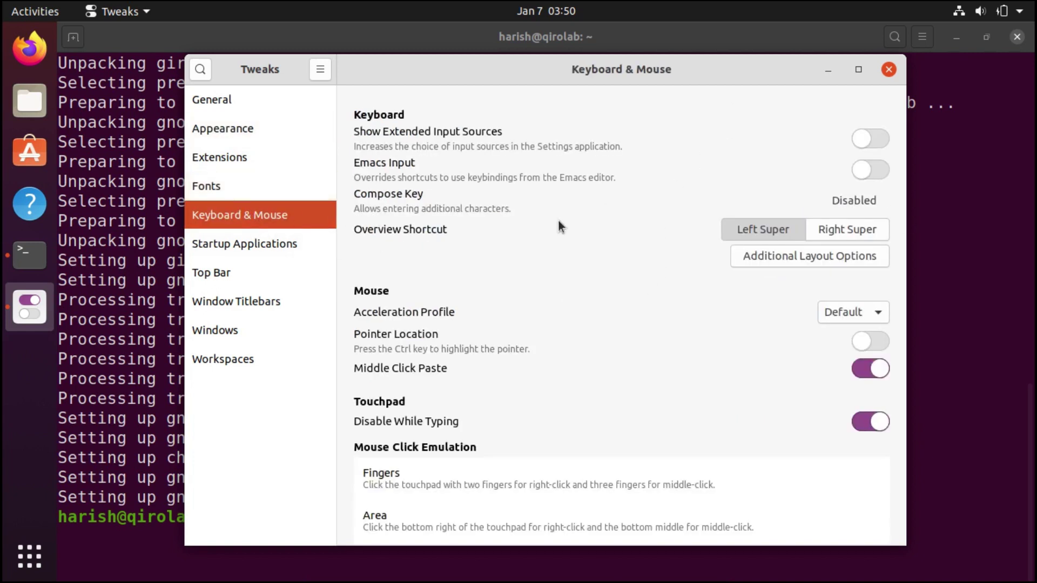
left_click(324, 253)
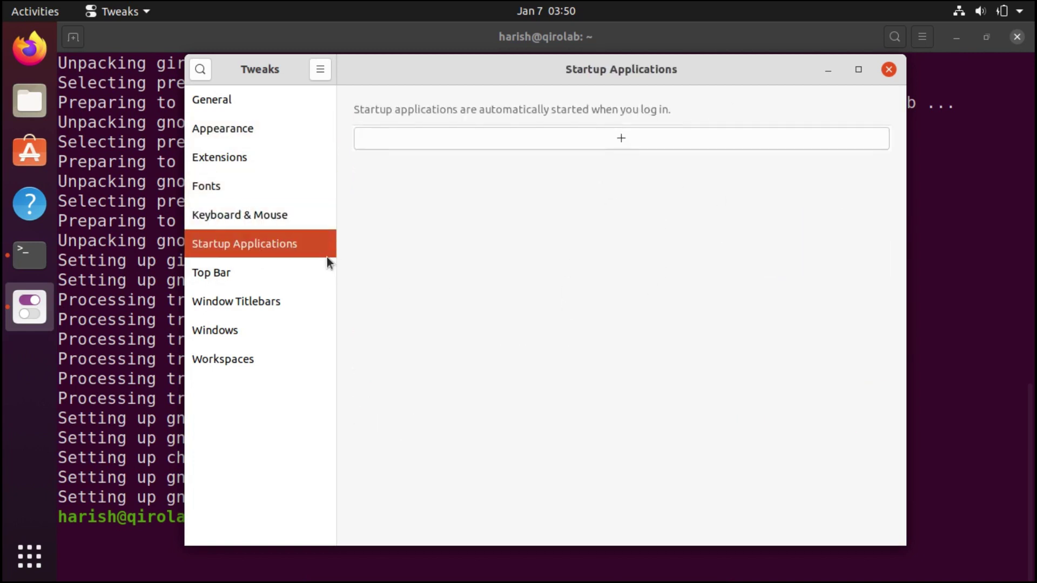
left_click(256, 273)
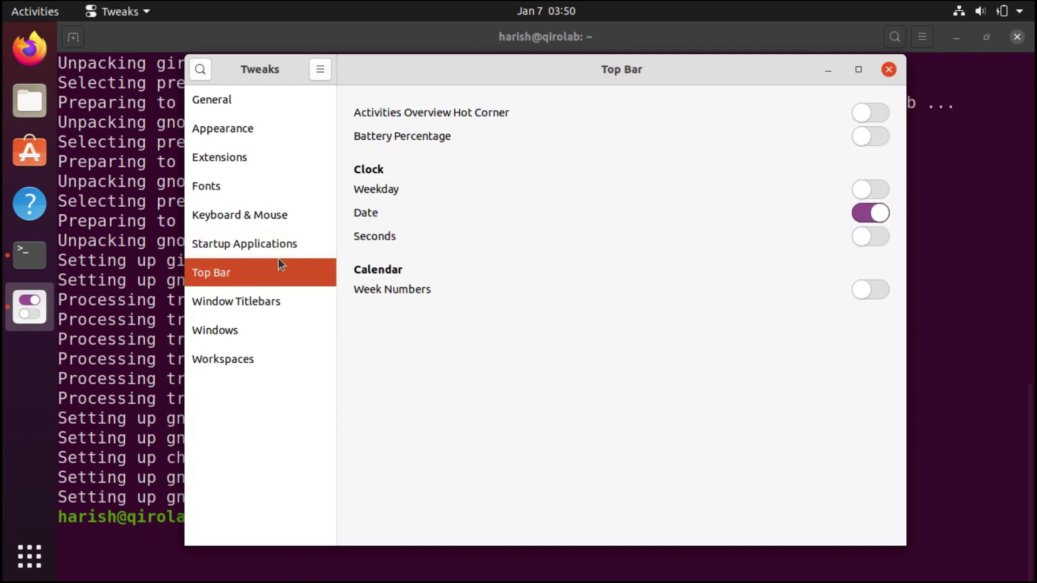
left_click(275, 310)
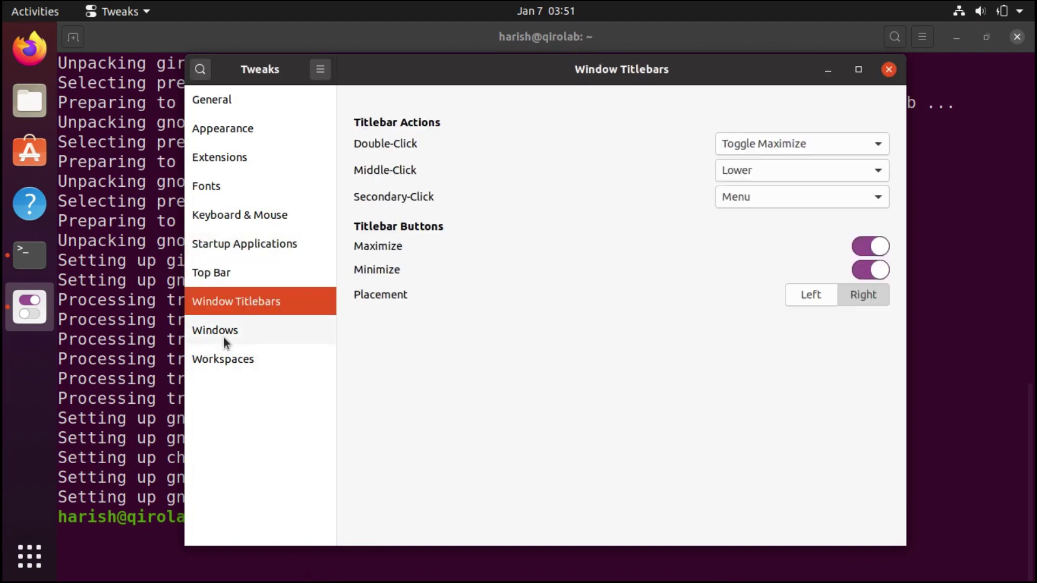
left_click(223, 334)
left_click(255, 361)
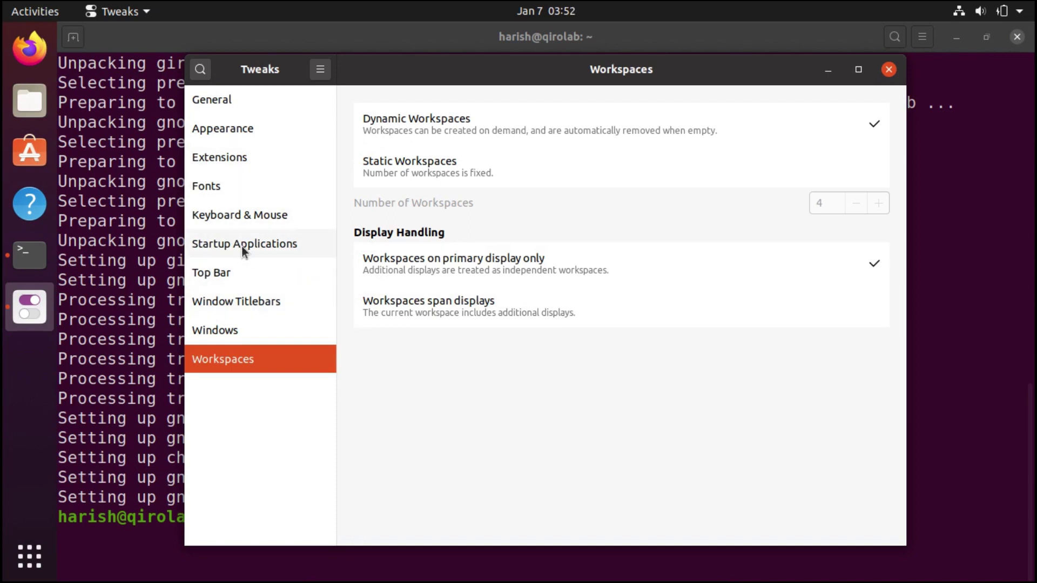
left_click(225, 165)
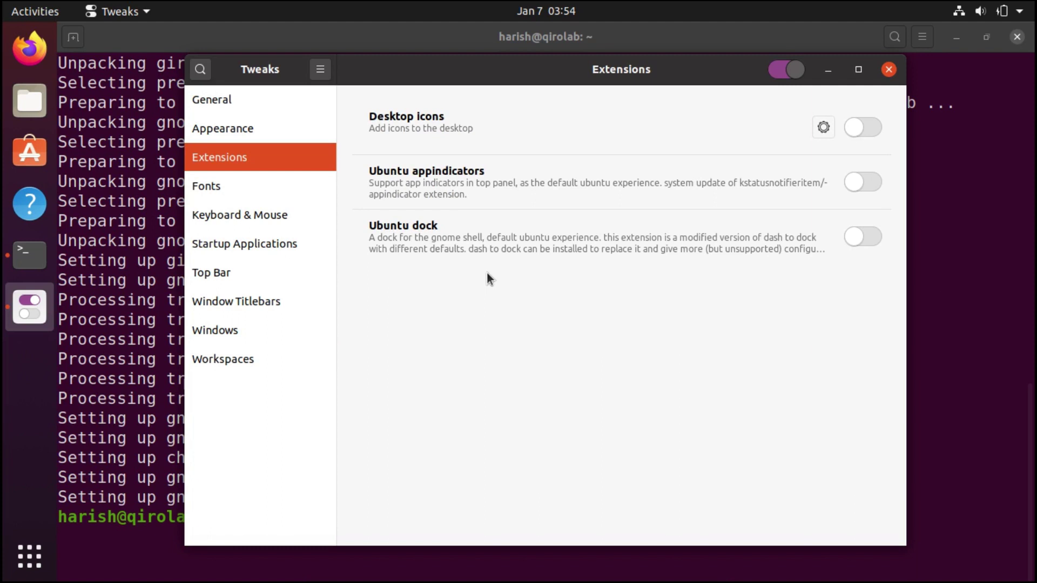
left_click(37, 53)
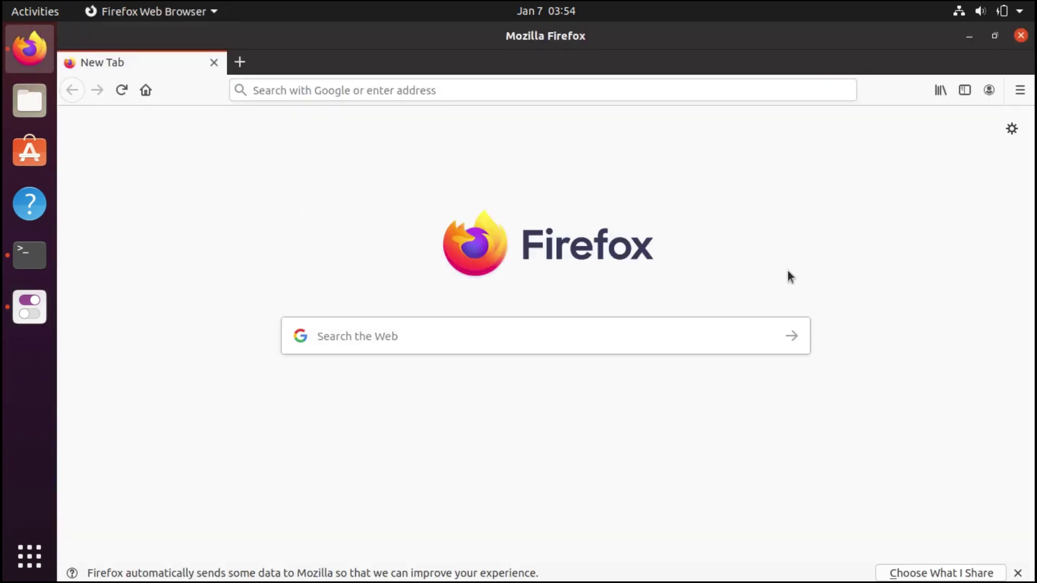
Load extensions.gnome.org in Firefox and scroll through its popular extensions list.
left_click(432, 90)
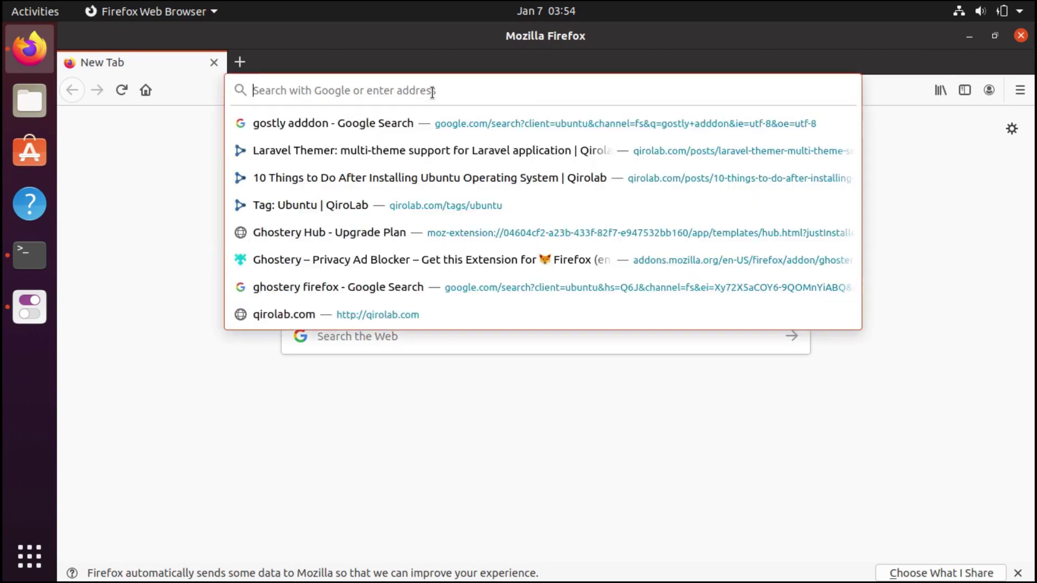
type("extensions.")
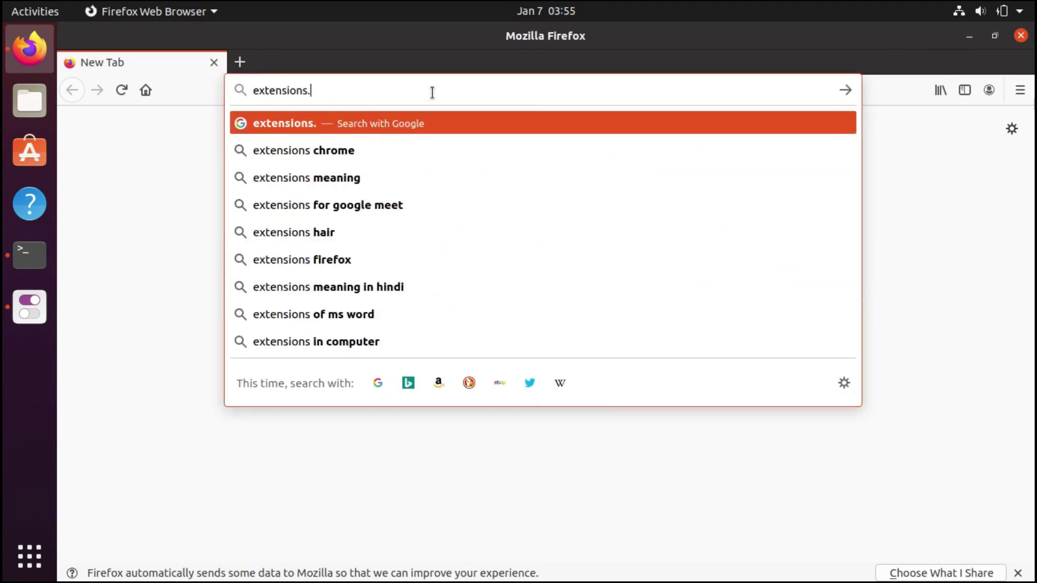
type("gnome.")
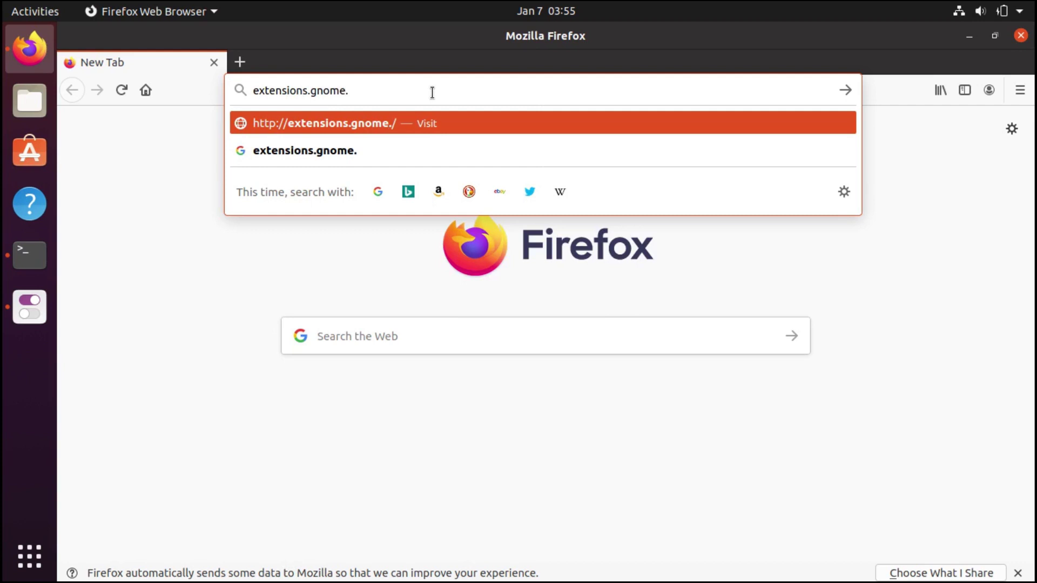
type("org")
key("Return")
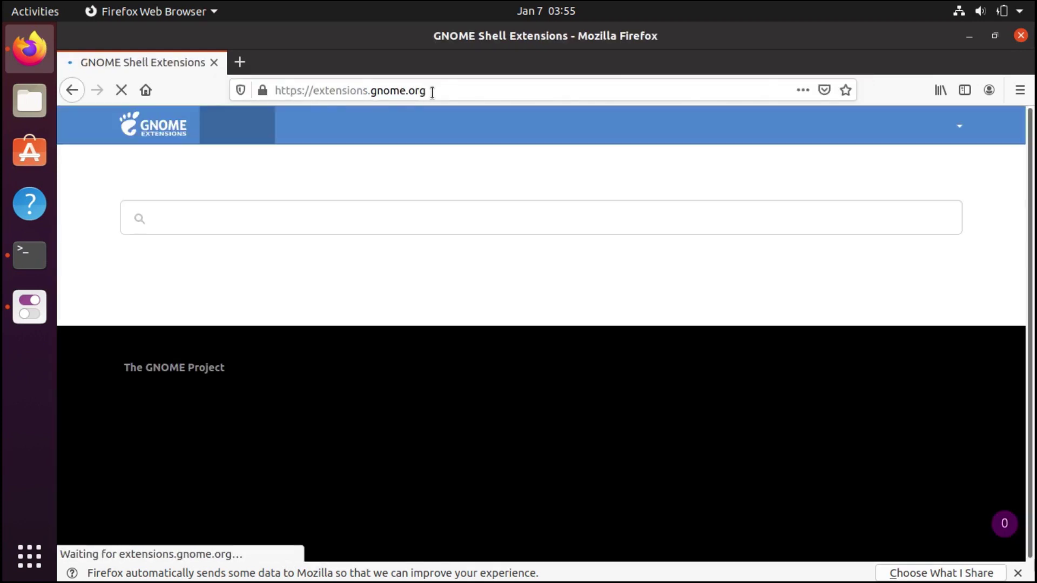
scroll(391, 332, "down", 5)
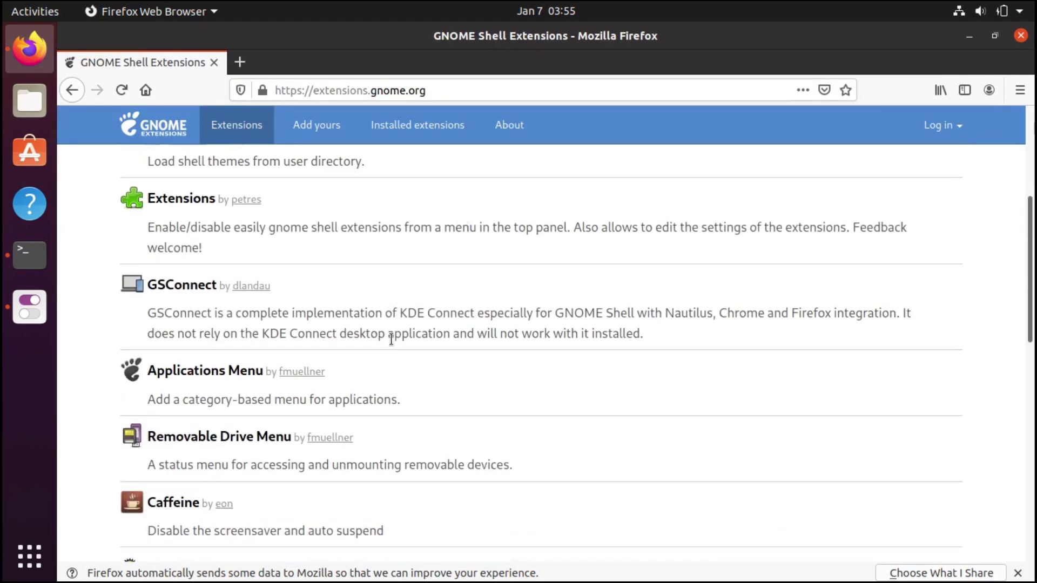
scroll(391, 339, "down", 3)
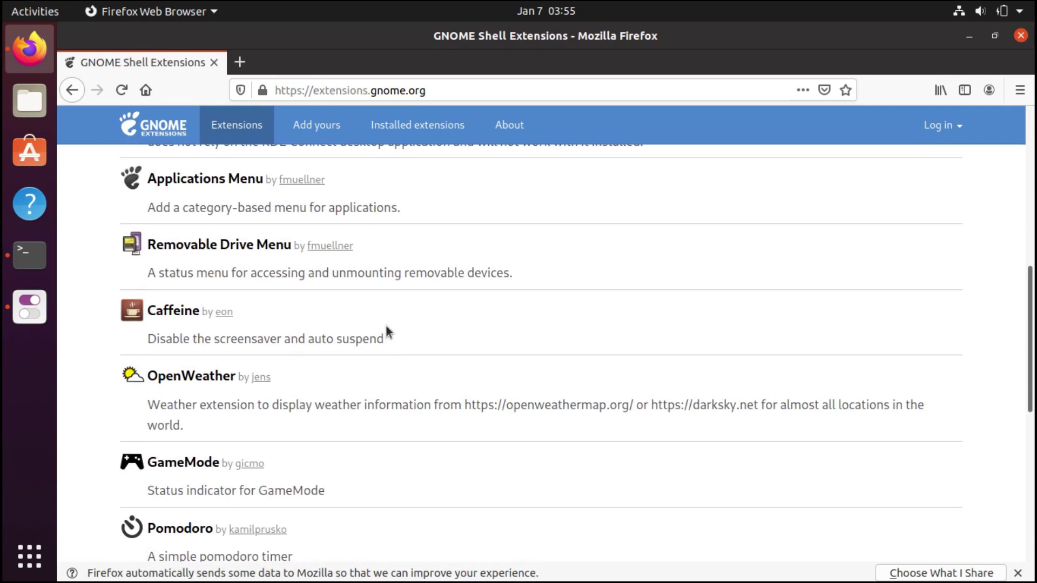
scroll(386, 326, "down", 3)
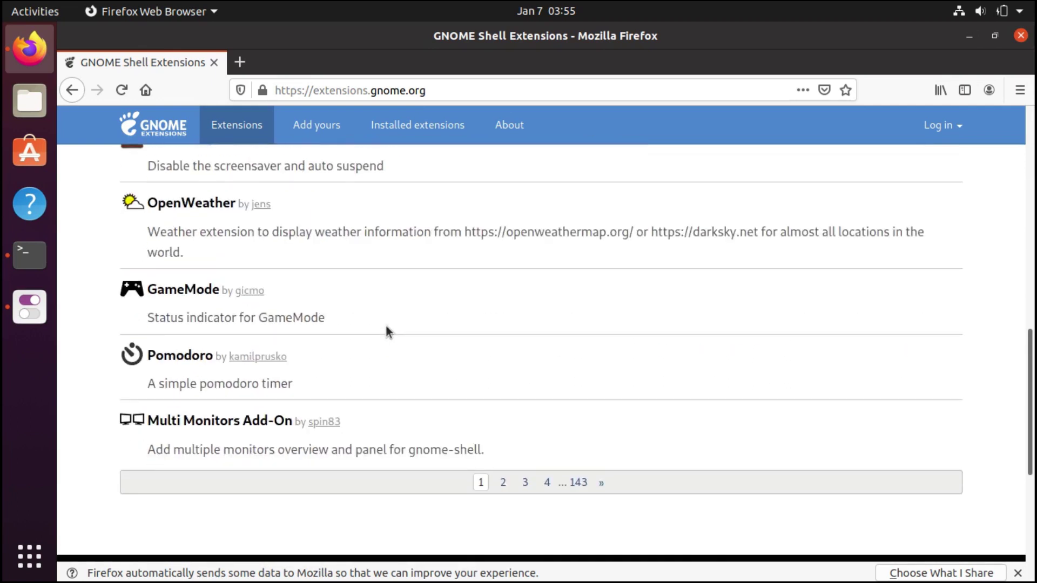
scroll(376, 296, "up", 12)
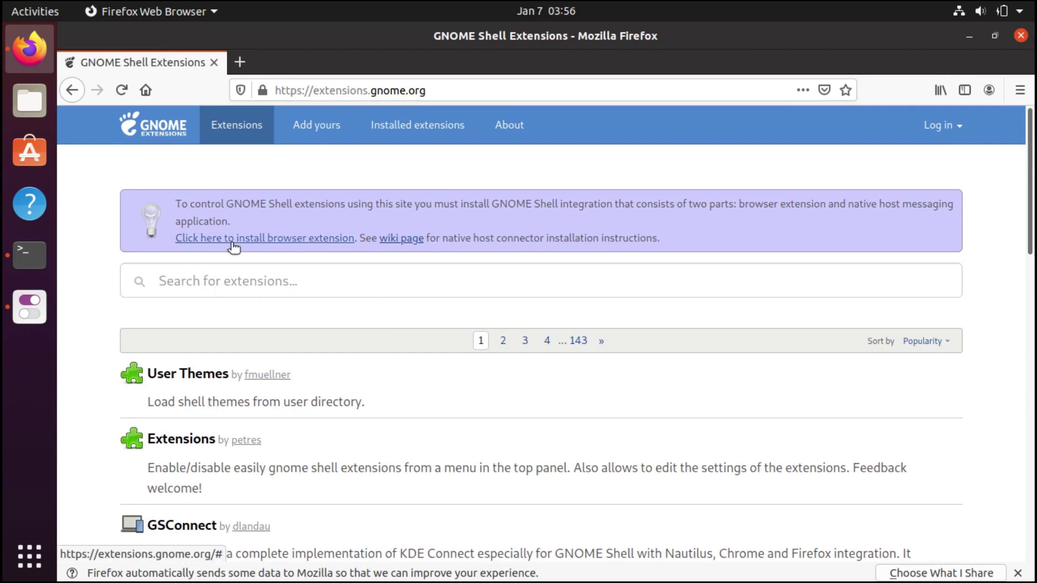
Add the GNOME Shell integration add-on to Firefox and reload the extensions site.
left_click(250, 241)
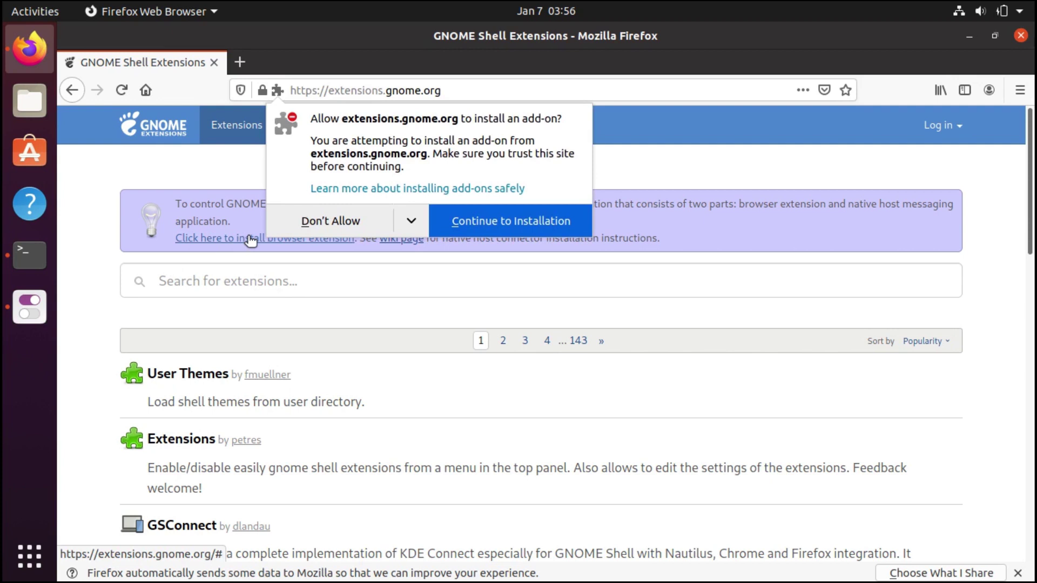
left_click(503, 220)
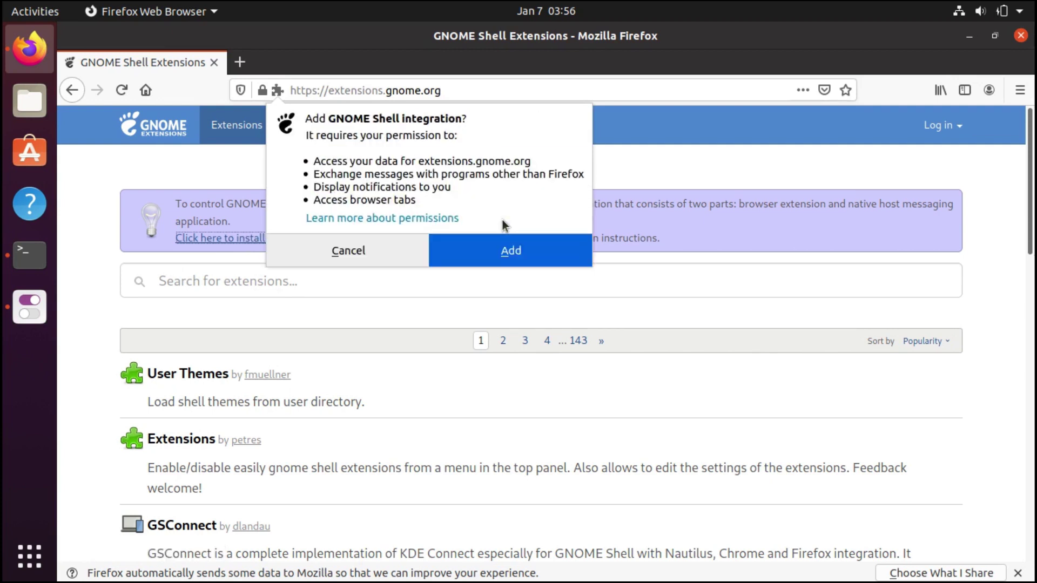
left_click(512, 251)
left_click(865, 217)
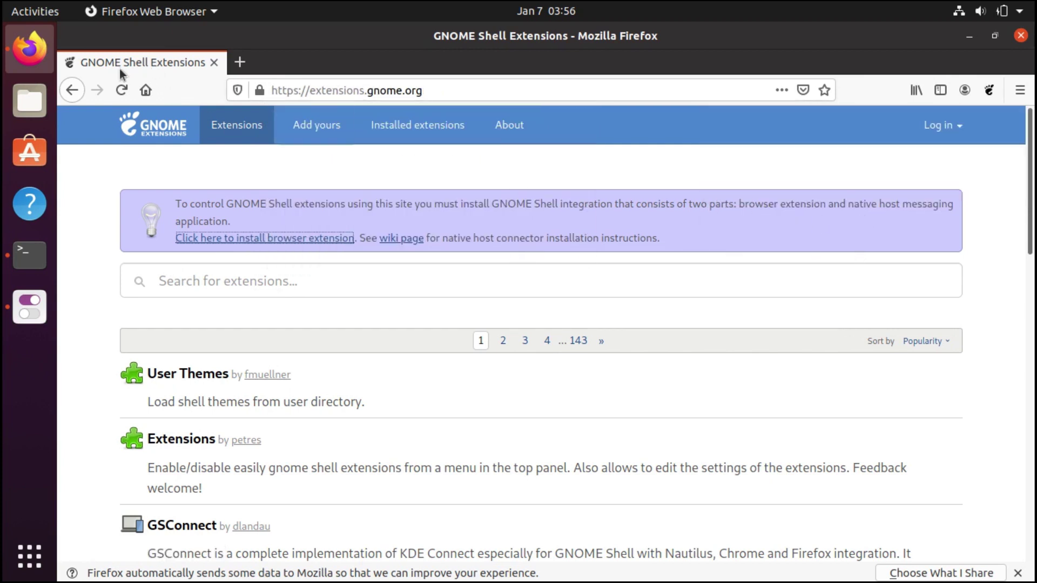
left_click(120, 90)
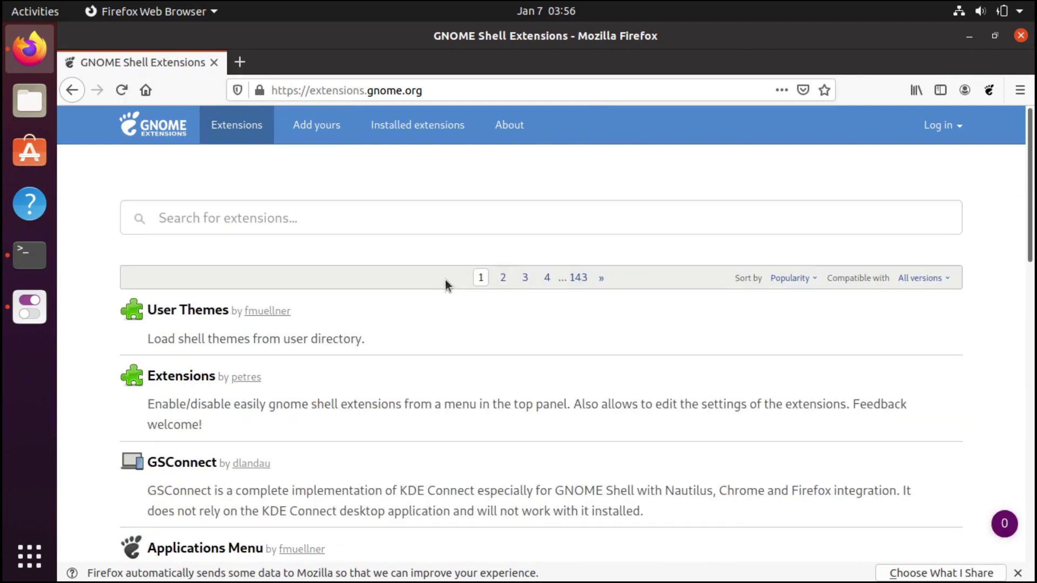
Search 'dash to panel', switch the extension on and confirm its installation.
left_click(357, 206)
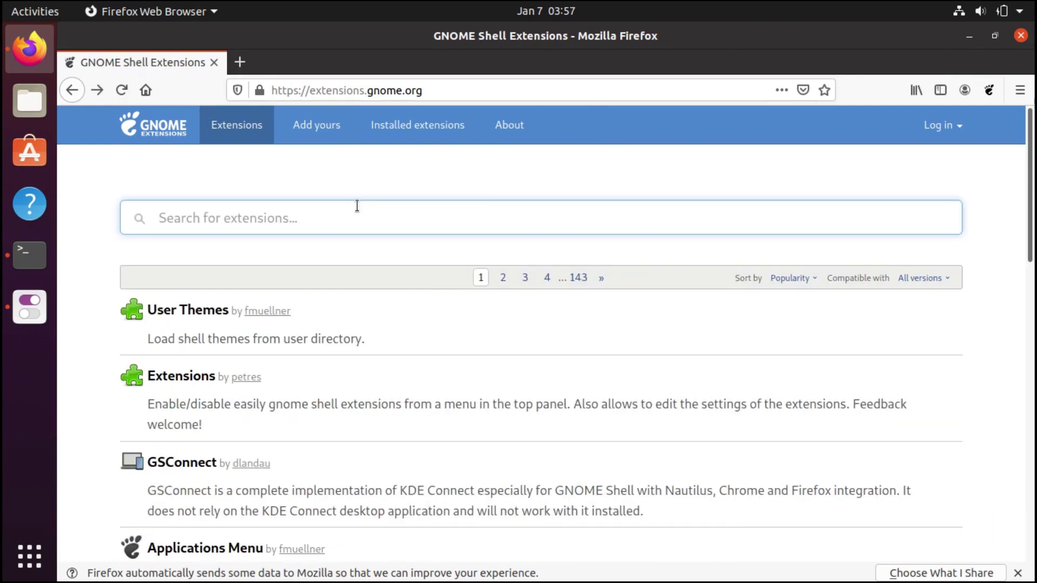
type("dash")
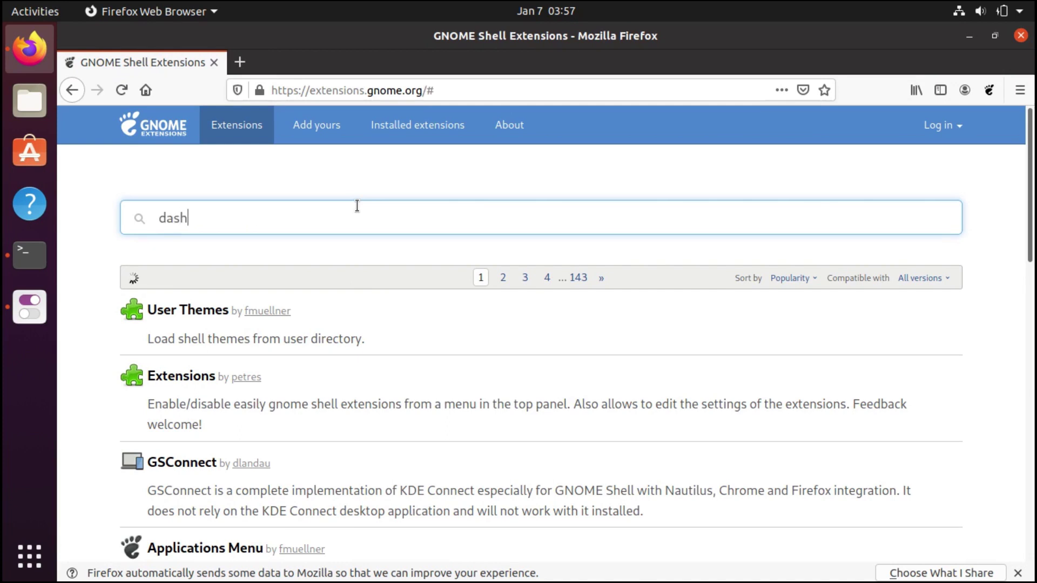
type(" to panel")
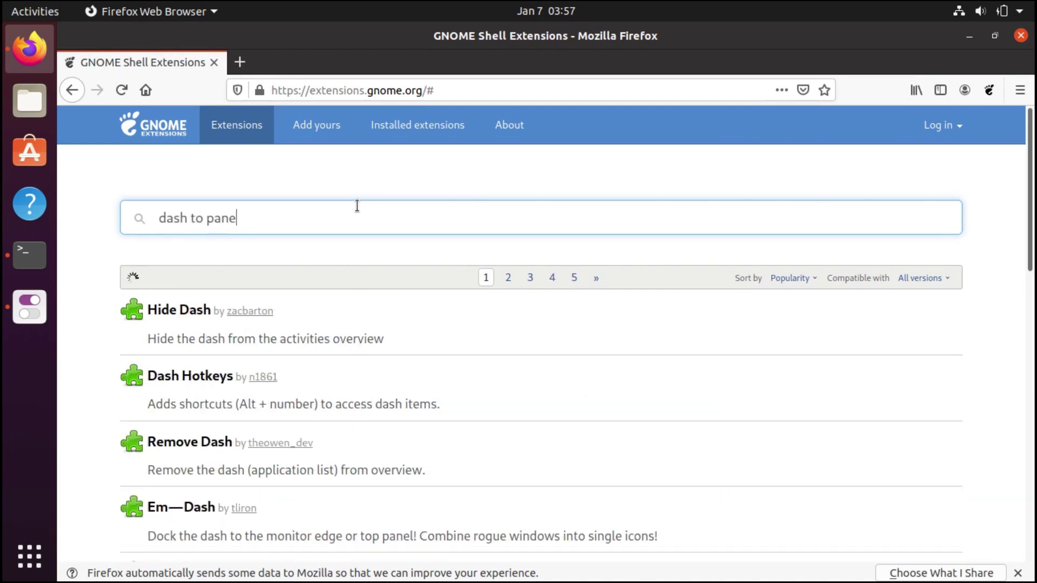
left_click(250, 321)
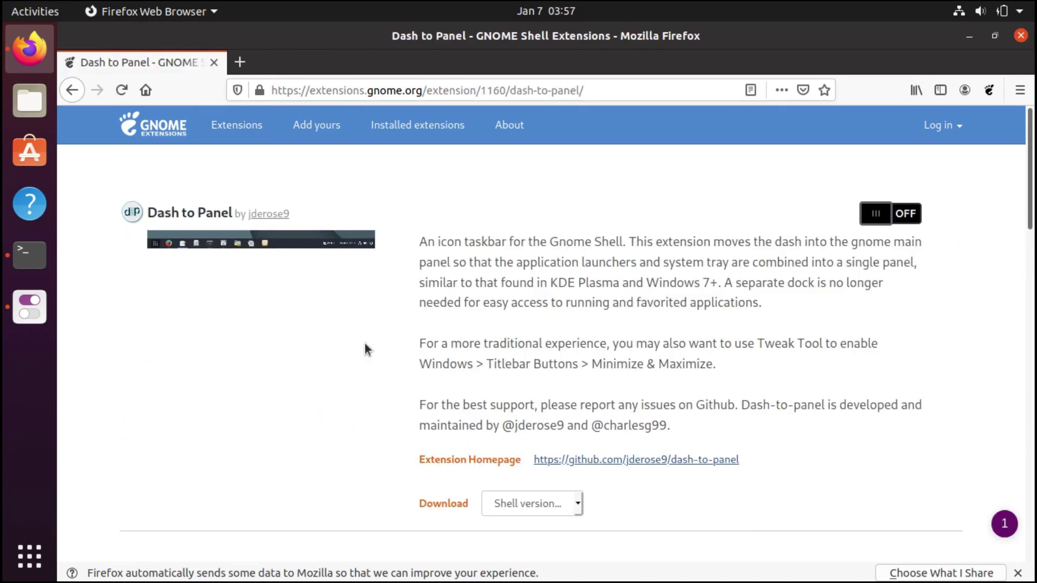
left_click(882, 212)
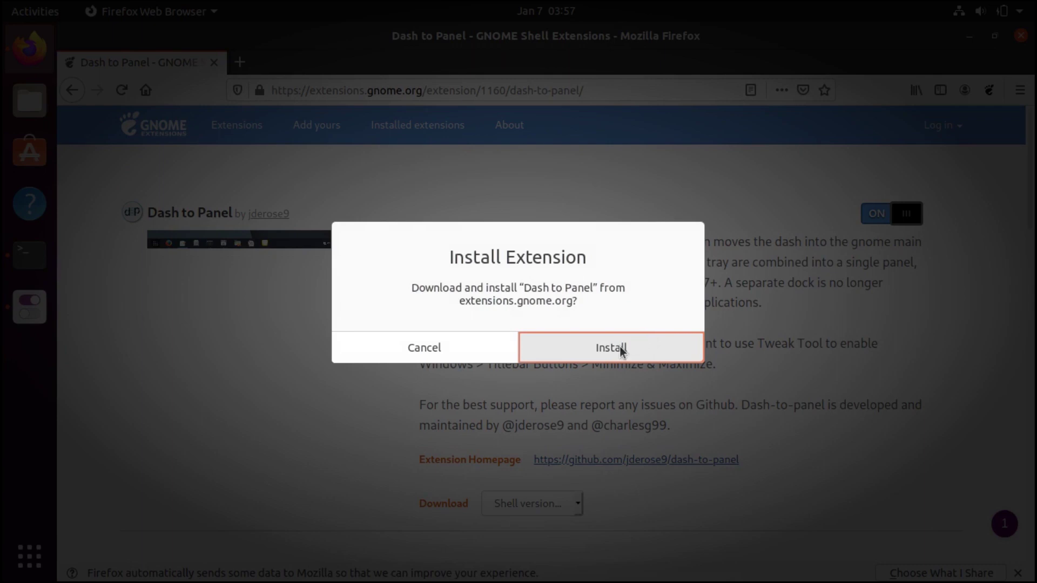
left_click(621, 348)
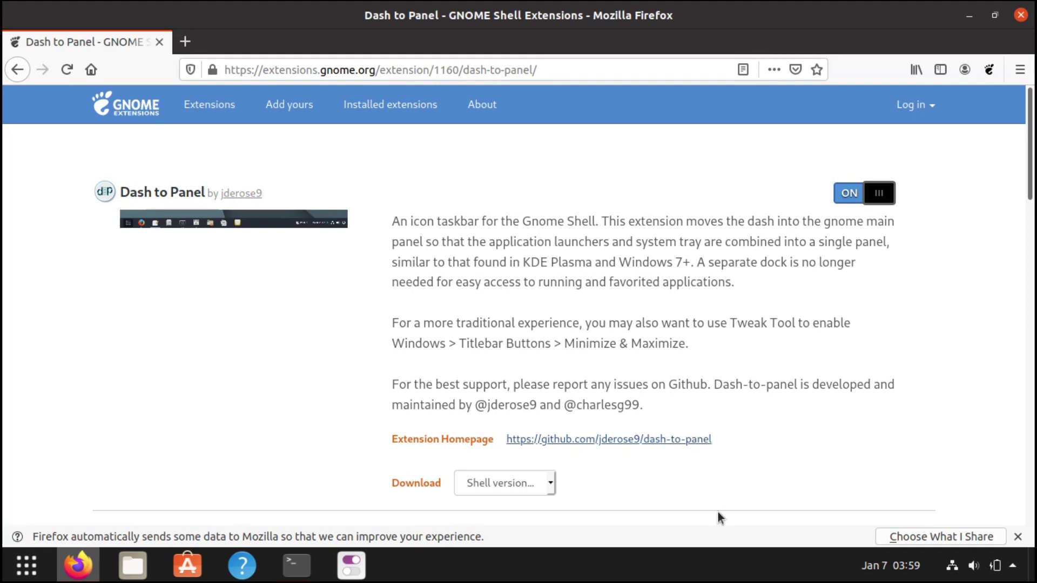
Bring the GNOME Tweaks window forward and close it.
mouse_move(354, 562)
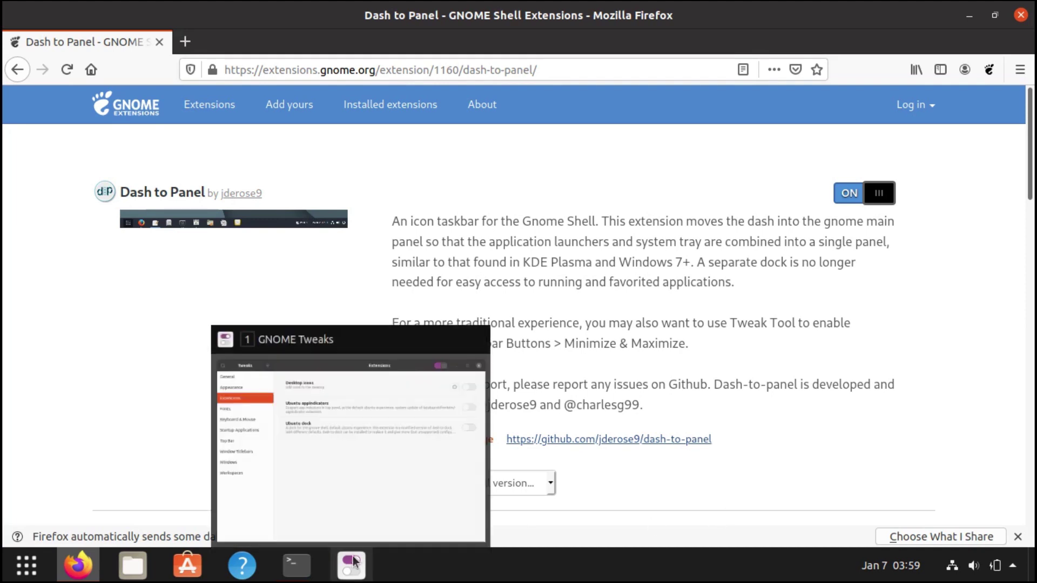
left_click(354, 459)
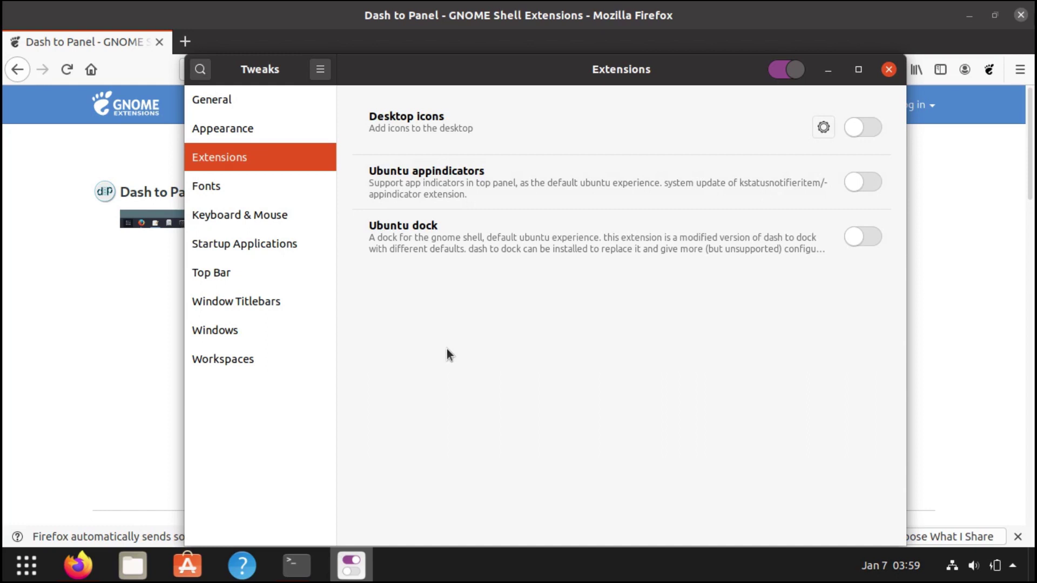
left_click(888, 69)
Relaunch Tweaks and open Dash to panel's settings from the Extensions list.
left_click(46, 576)
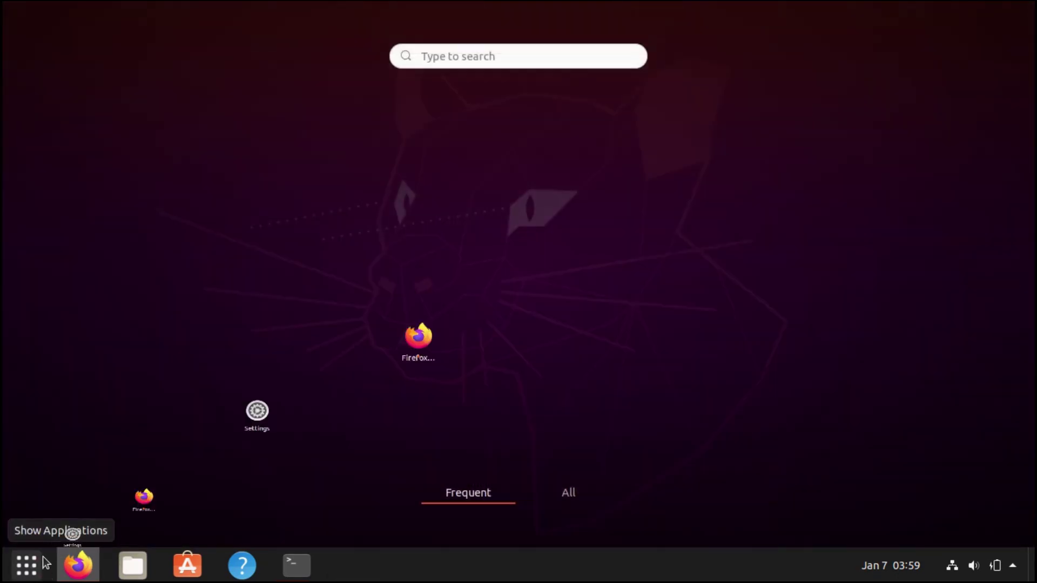
left_click(507, 358)
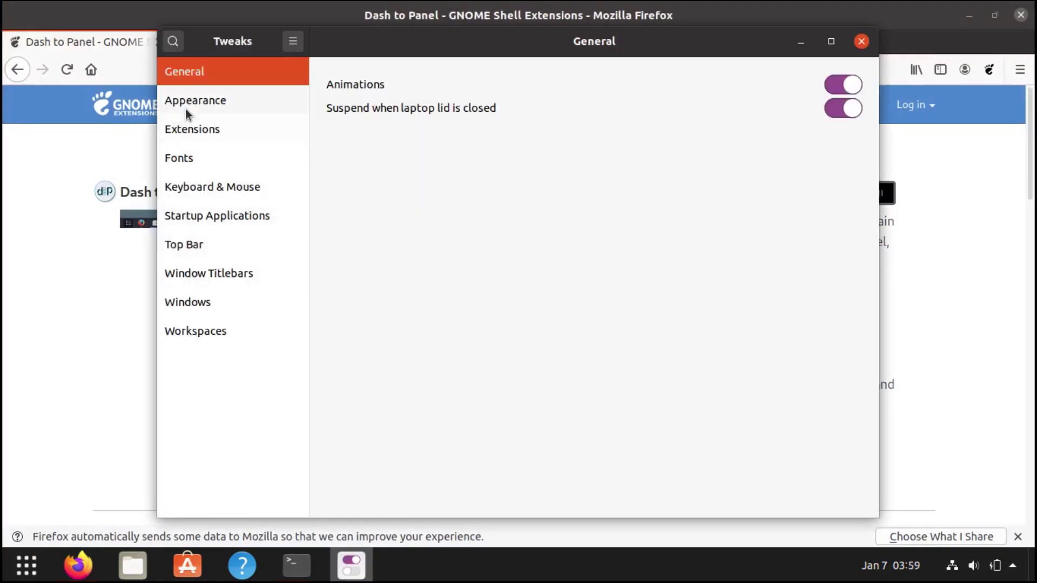
left_click(196, 130)
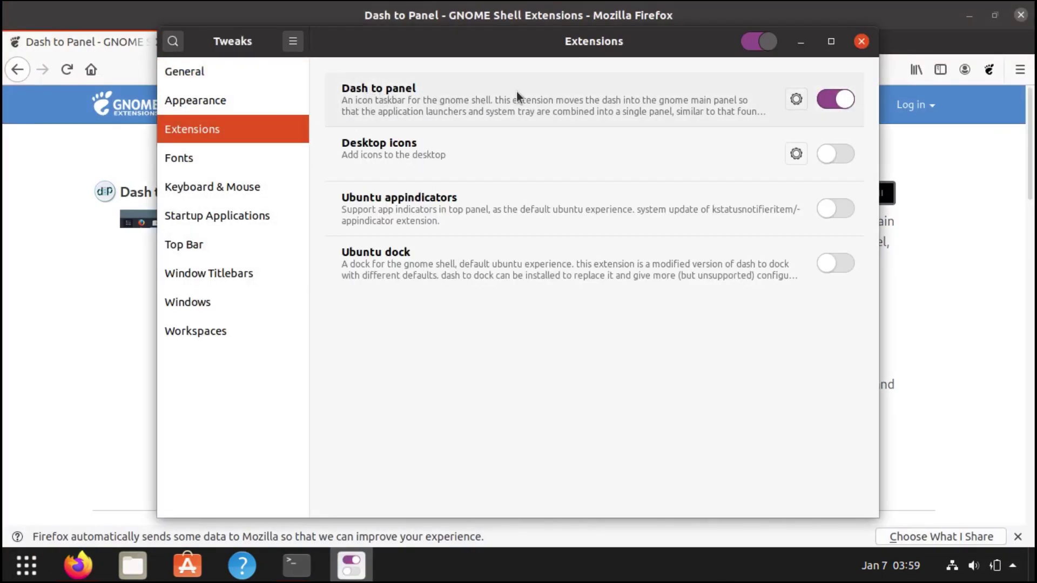
left_click(795, 100)
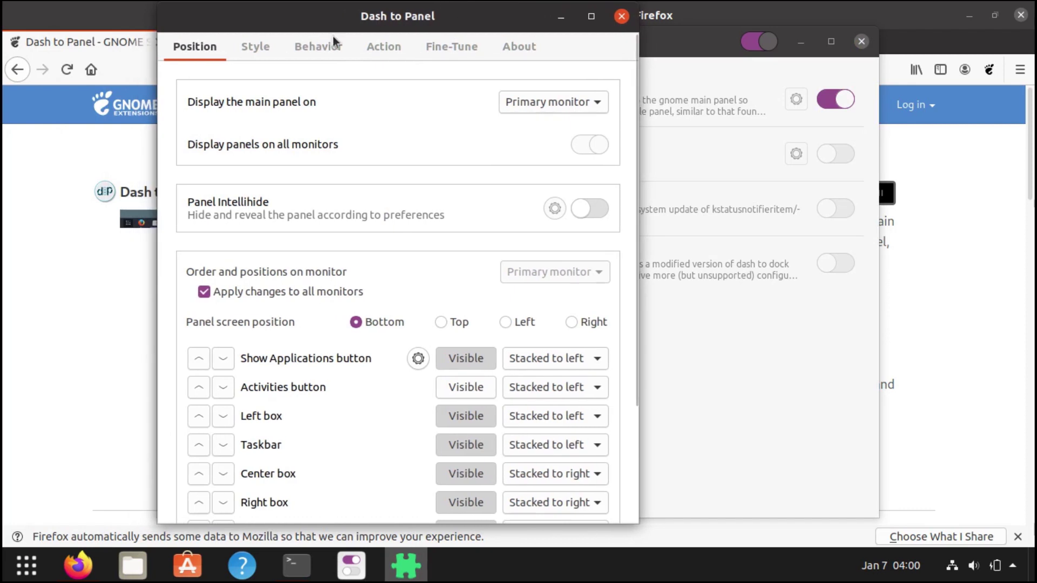
Shrink the Dash to Panel panel size from 48 to 35 px and enable Ungroup applications.
left_click(243, 49)
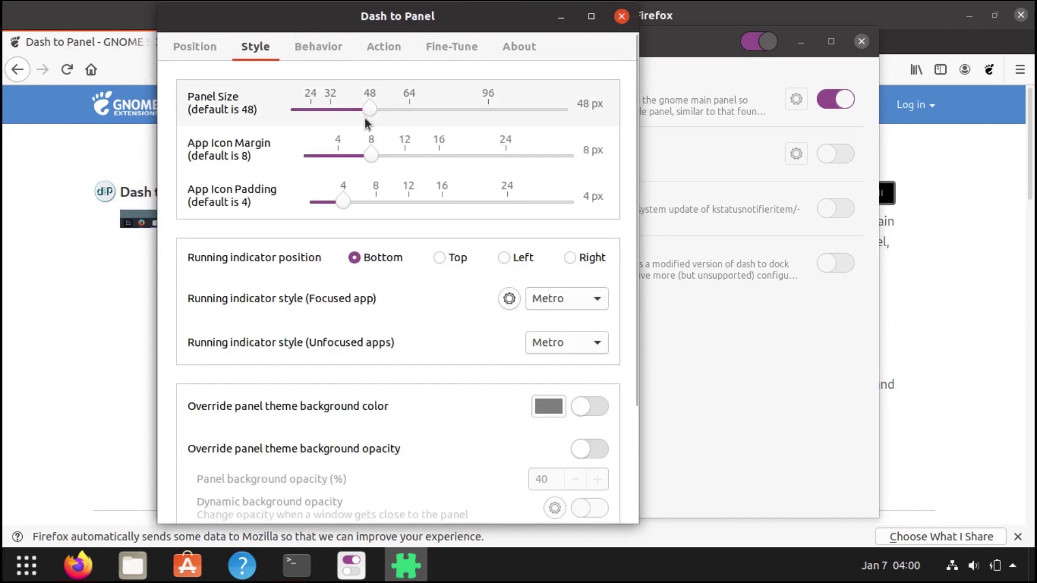
left_click_drag(365, 111, 334, 115)
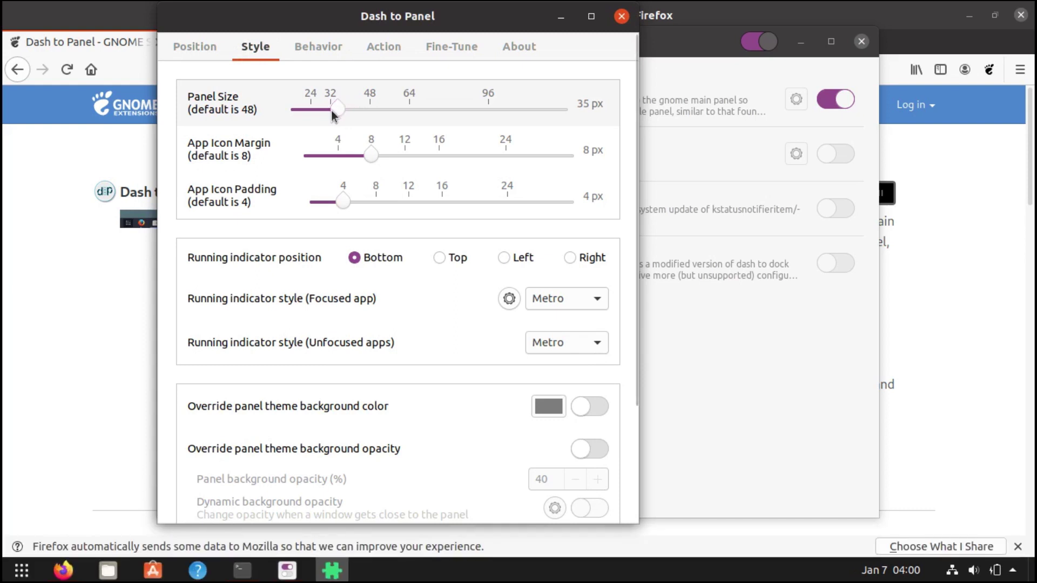
left_click(327, 47)
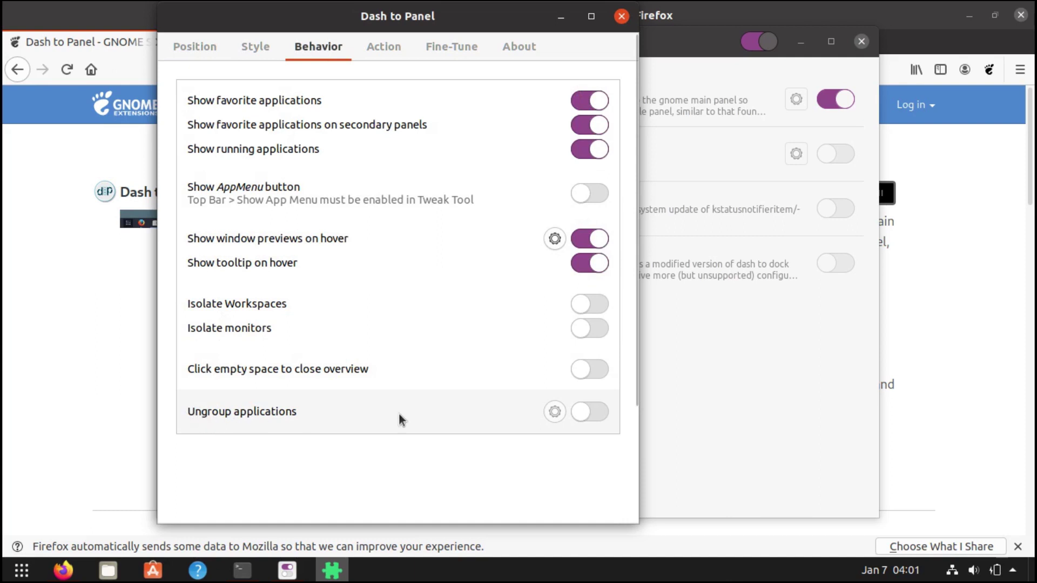
left_click(578, 411)
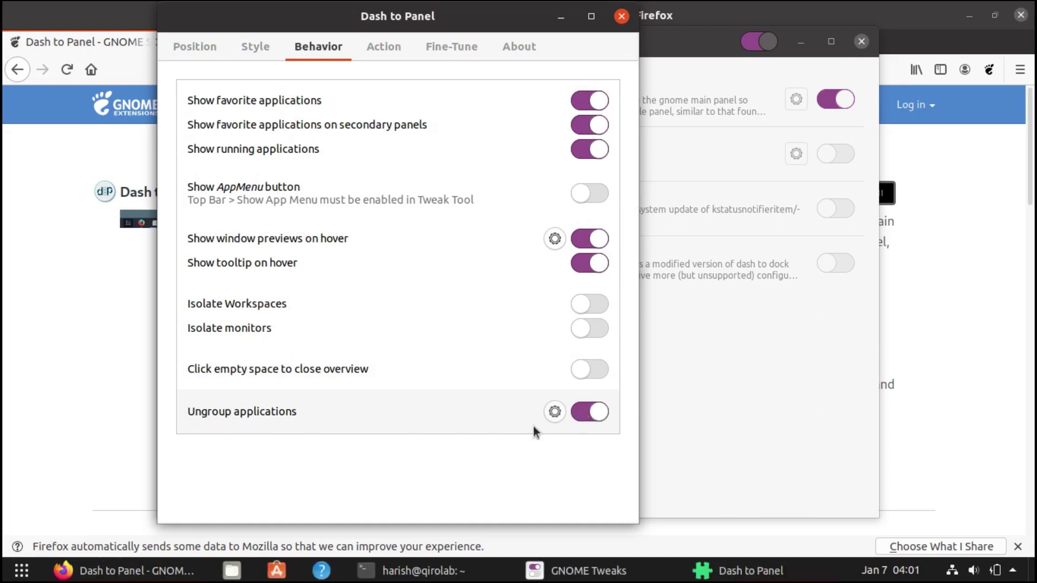
Turn off Show window previews on hover and close the Dash to Panel settings.
left_click(702, 567)
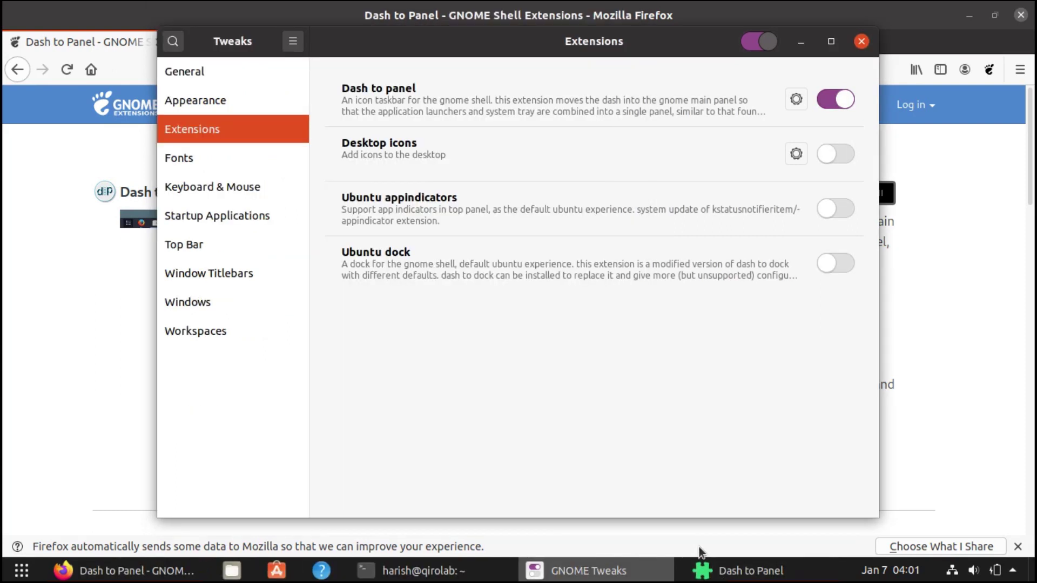
mouse_move(721, 571)
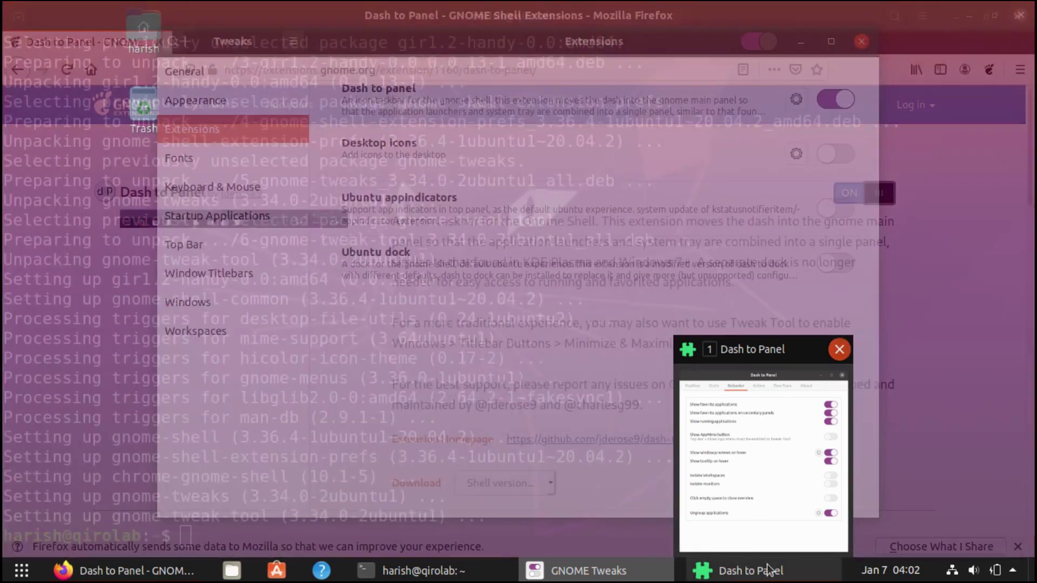
left_click(766, 518)
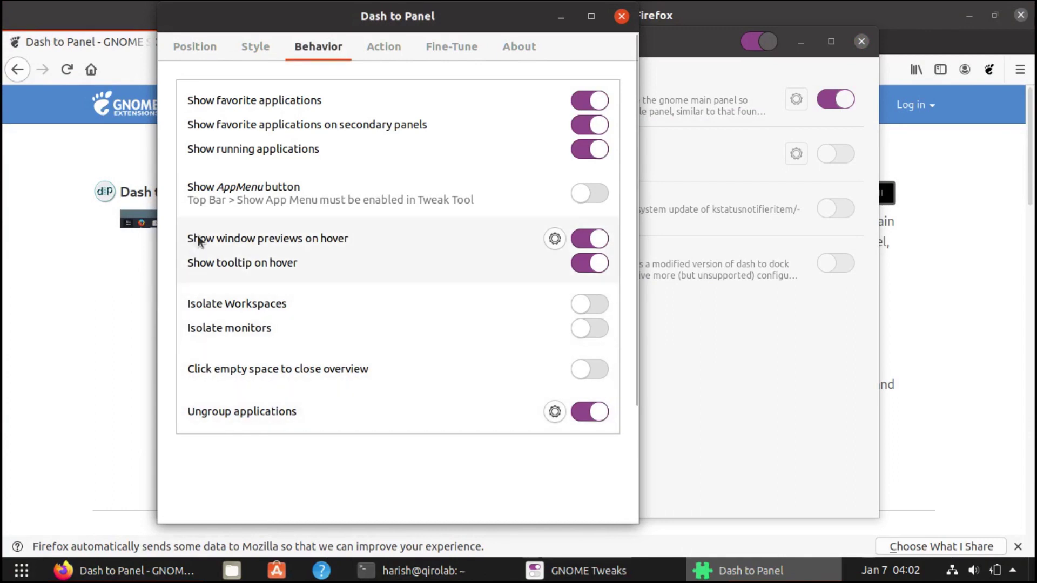
left_click(594, 237)
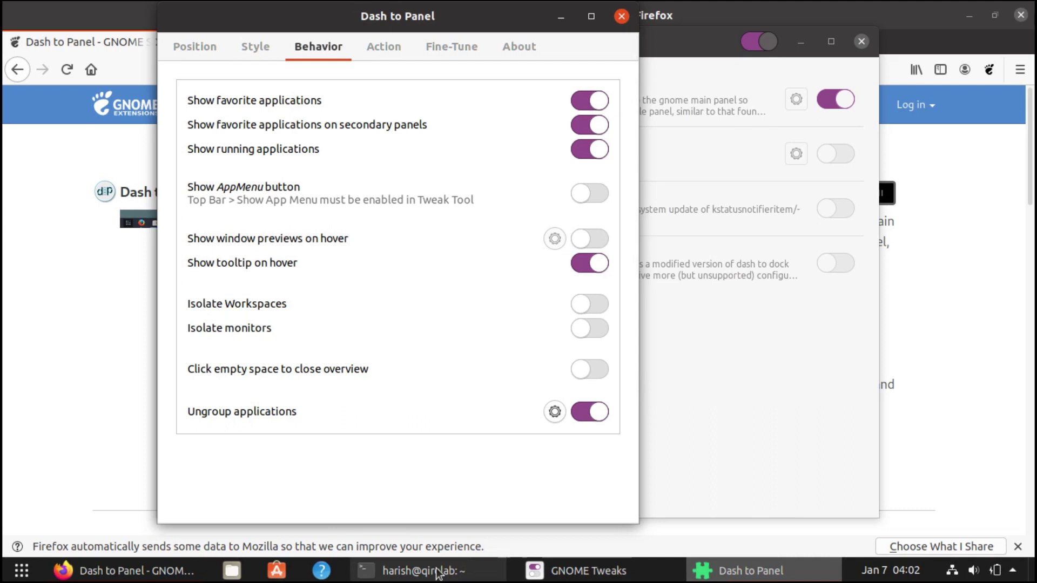
left_click(621, 17)
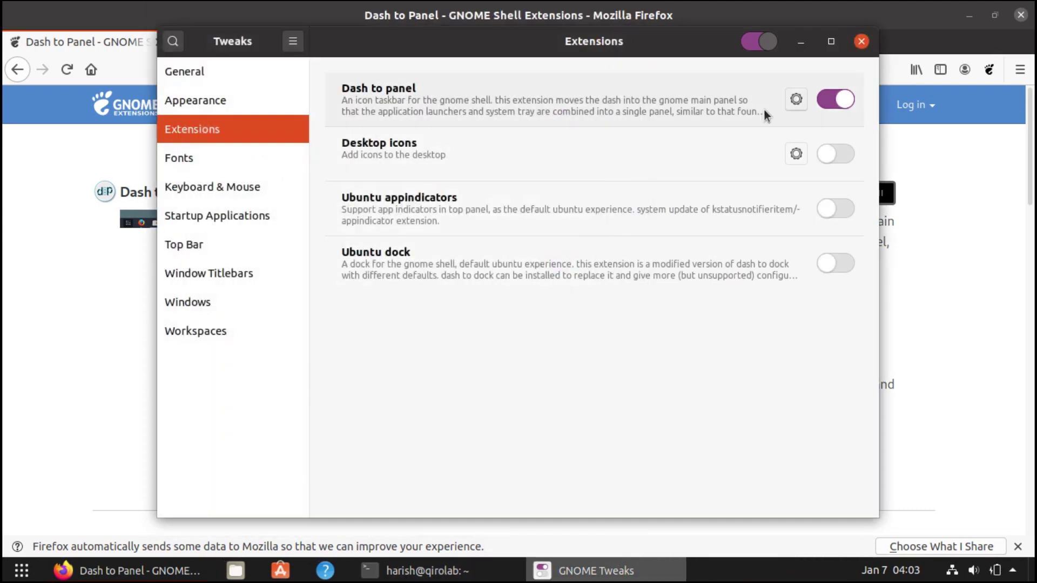
Close GNOME Tweaks and bring the terminal window to the front.
left_click(864, 42)
left_click(416, 571)
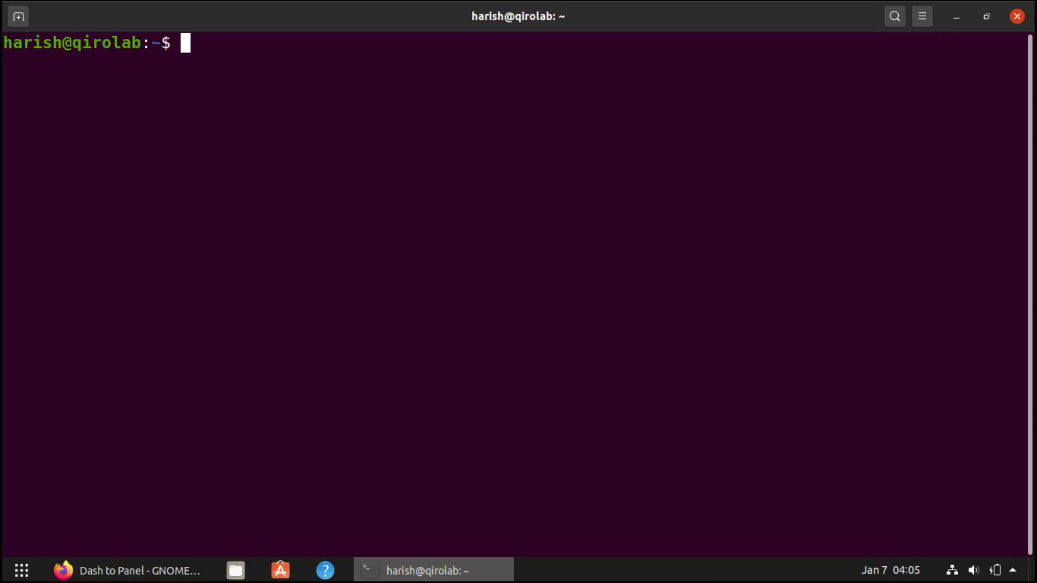
Install tlp and tlp-rdw with sudo apt install, entering the account password.
type("sudo a")
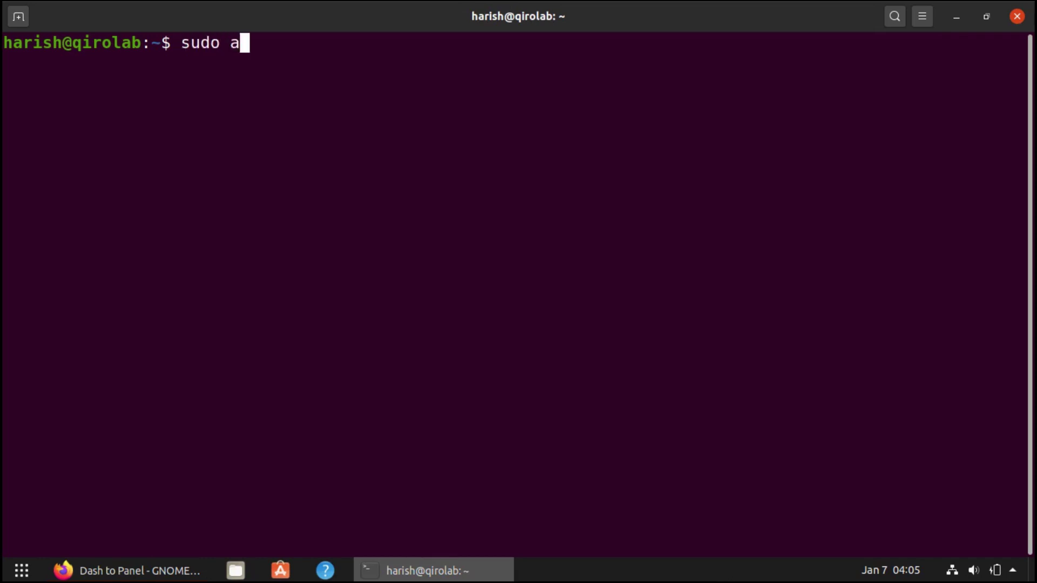
type("pt instal")
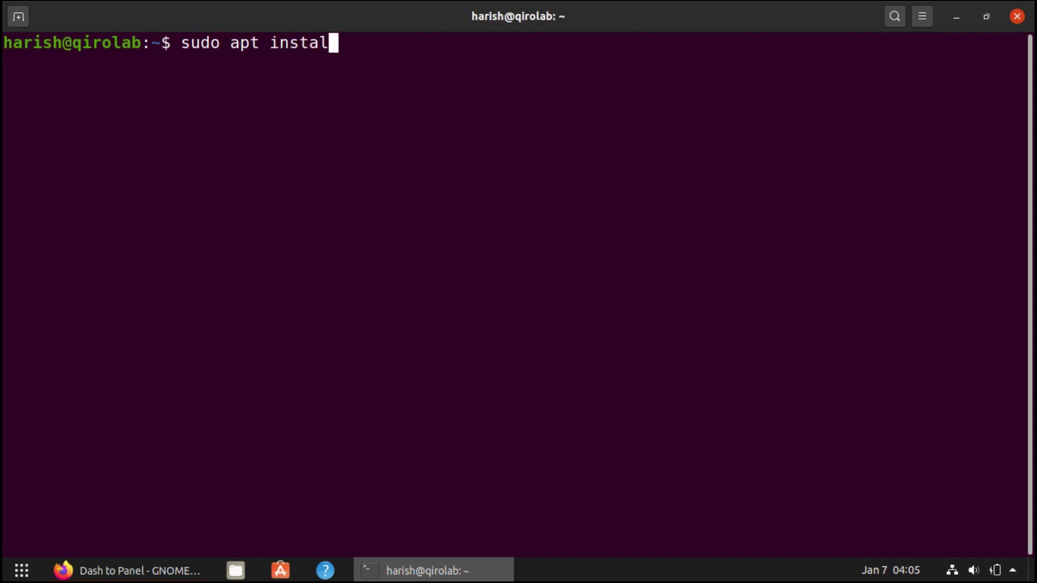
type("l tlp ")
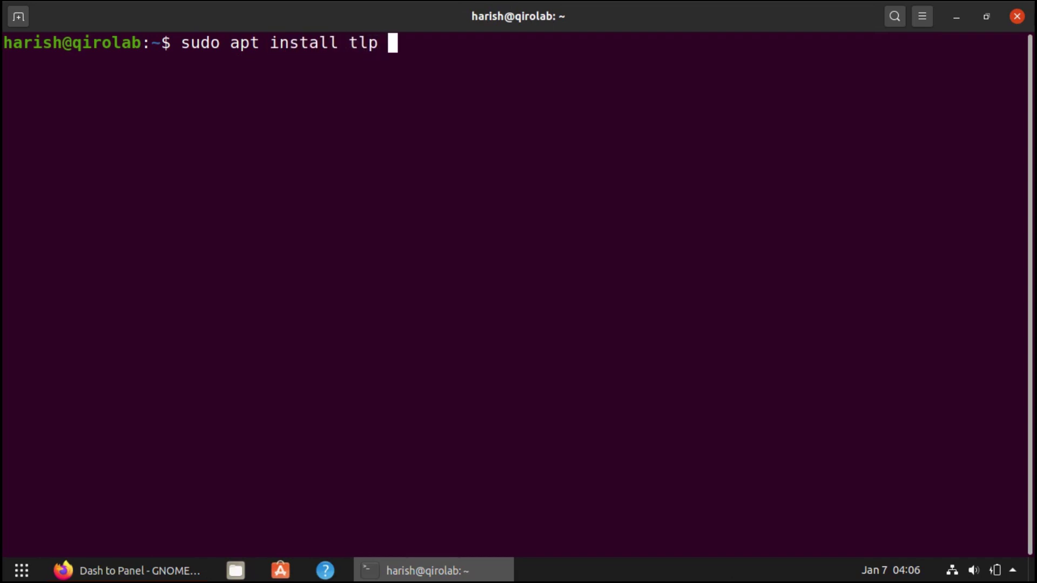
type("tlp-")
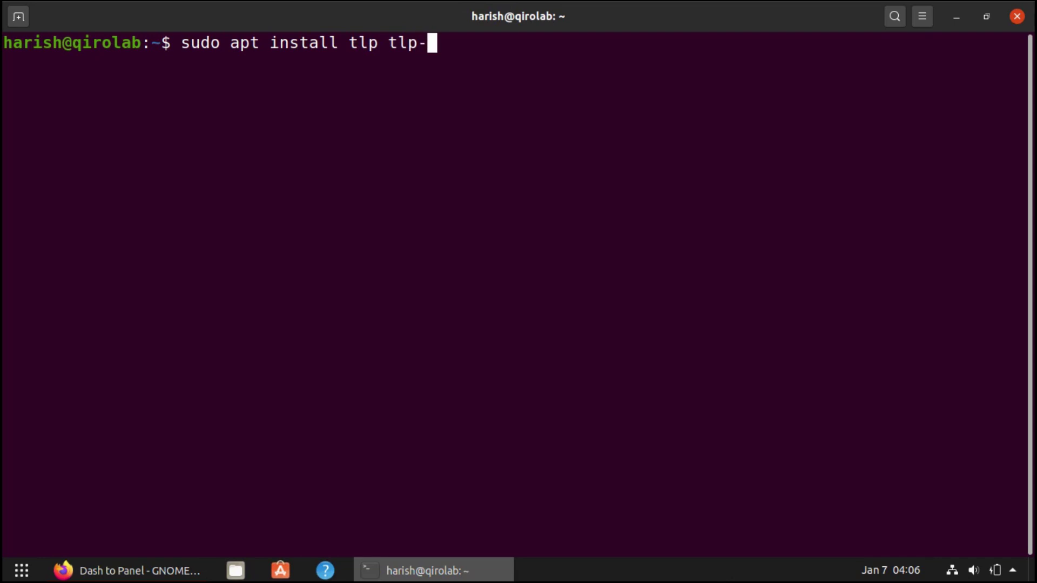
type("rdw")
key("Return")
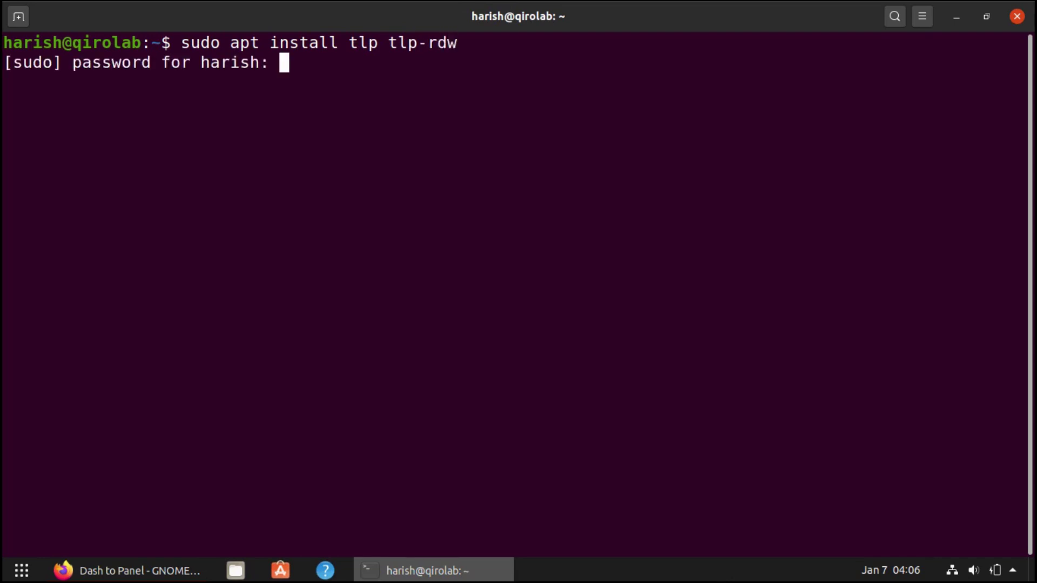
key("Return")
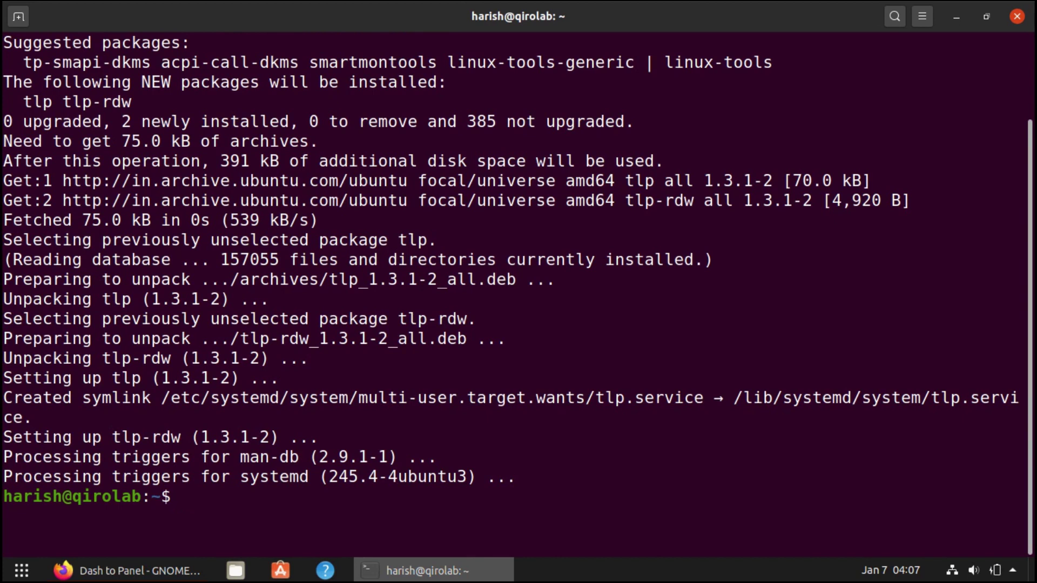
Enable the tlp service with sudo systemctl enable tlp, then clear the screen.
type("sudo")
type(" s")
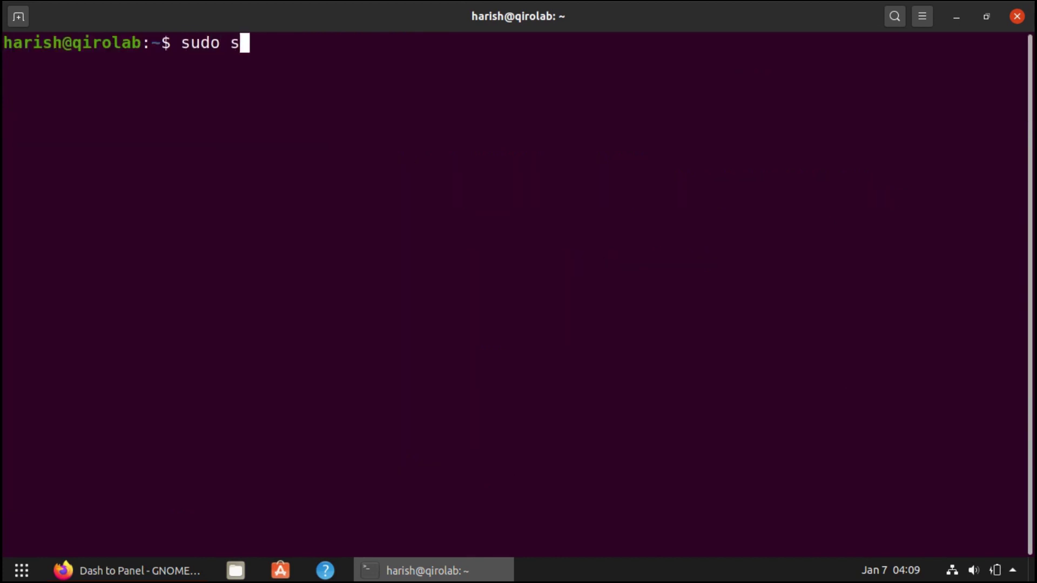
type("ystemctl ")
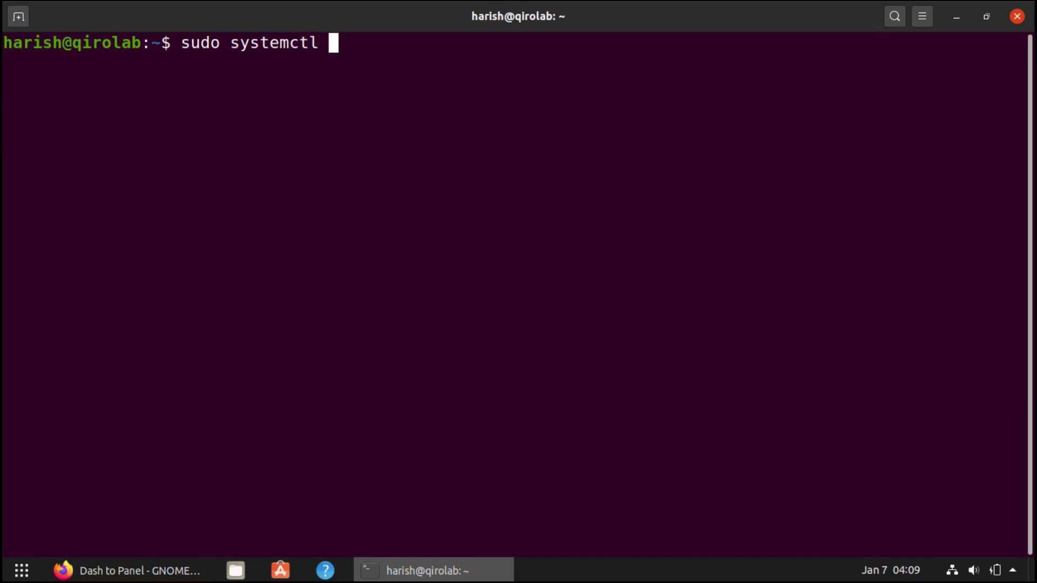
type("enable tlp")
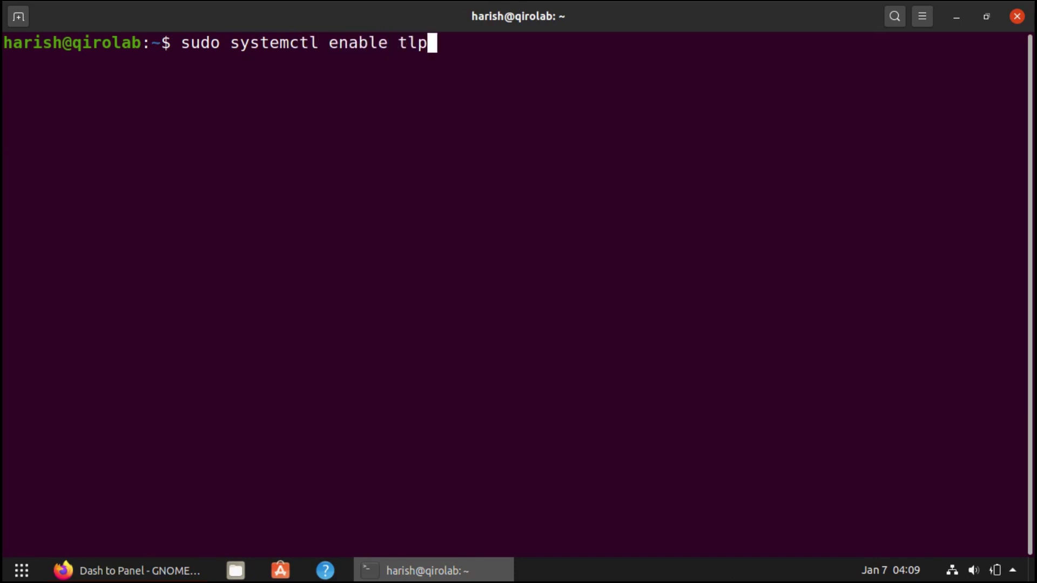
key("Return")
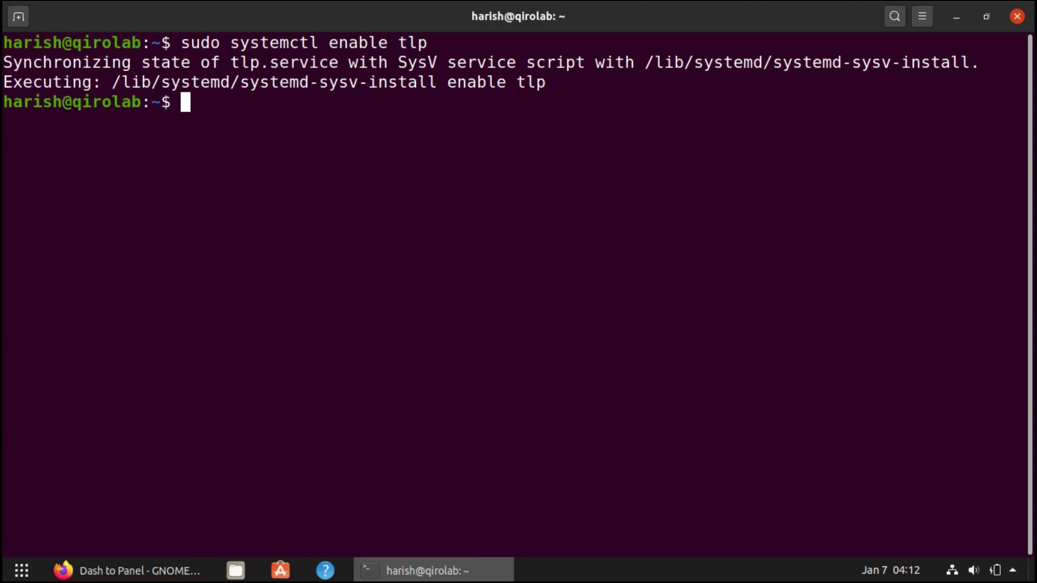
type("clear")
key("Return")
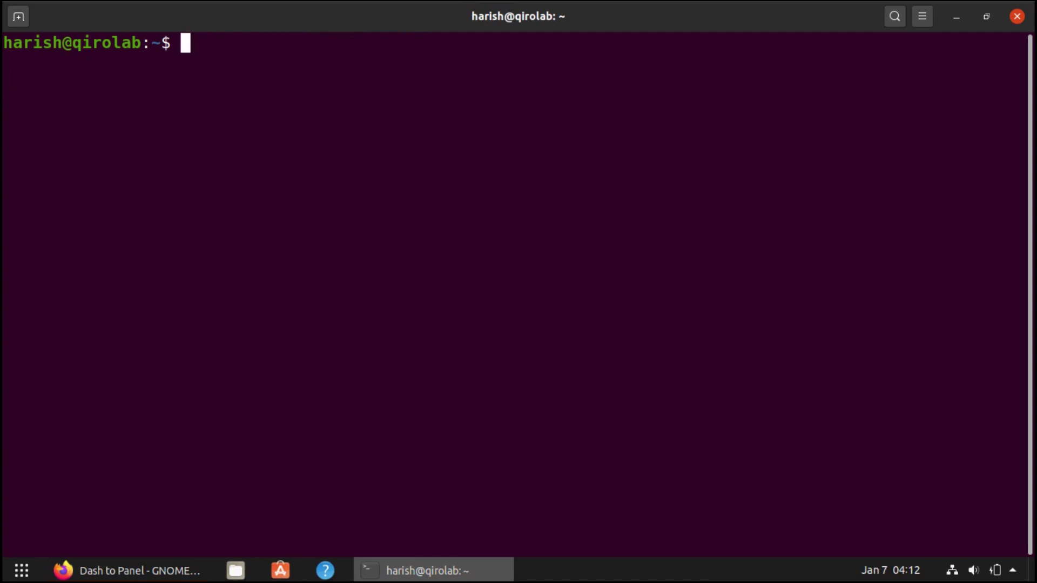
Run sudo apt autoclean and sudo apt autoremove to drop obsolete and unneeded packages.
type("sudo apt autoclean")
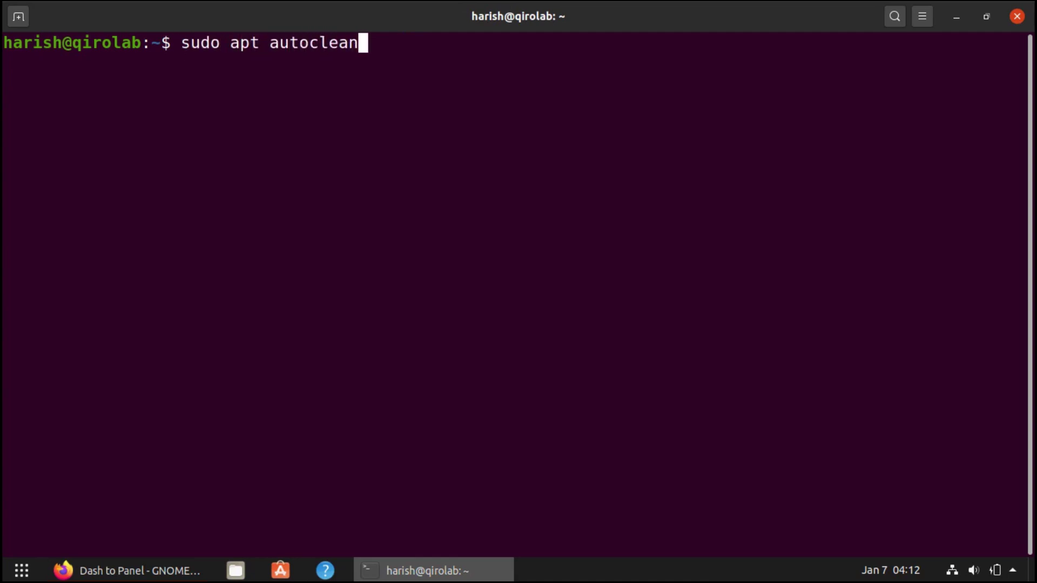
key("Return")
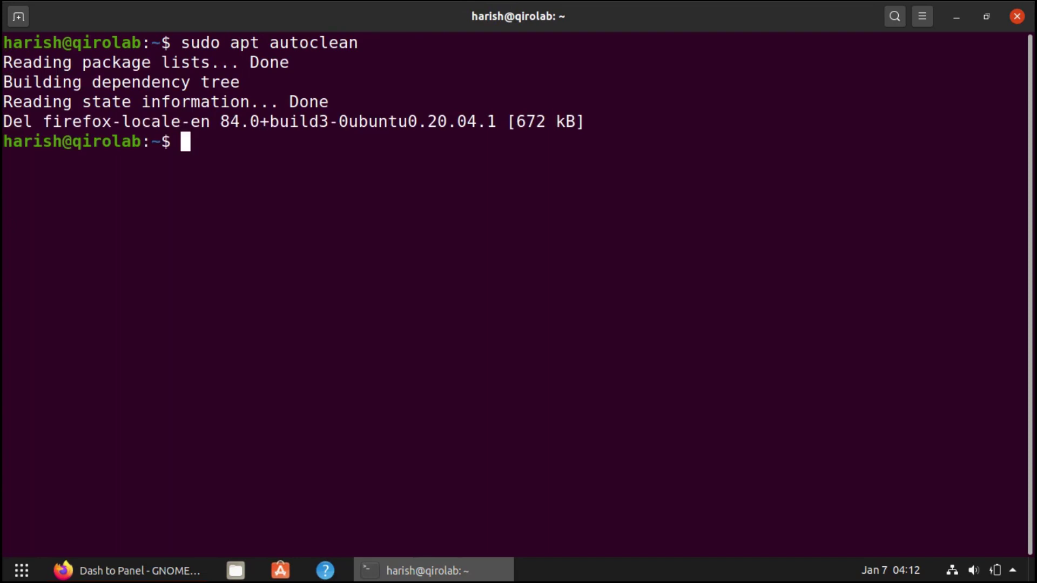
key("ctrl+l")
type("sudo apt ")
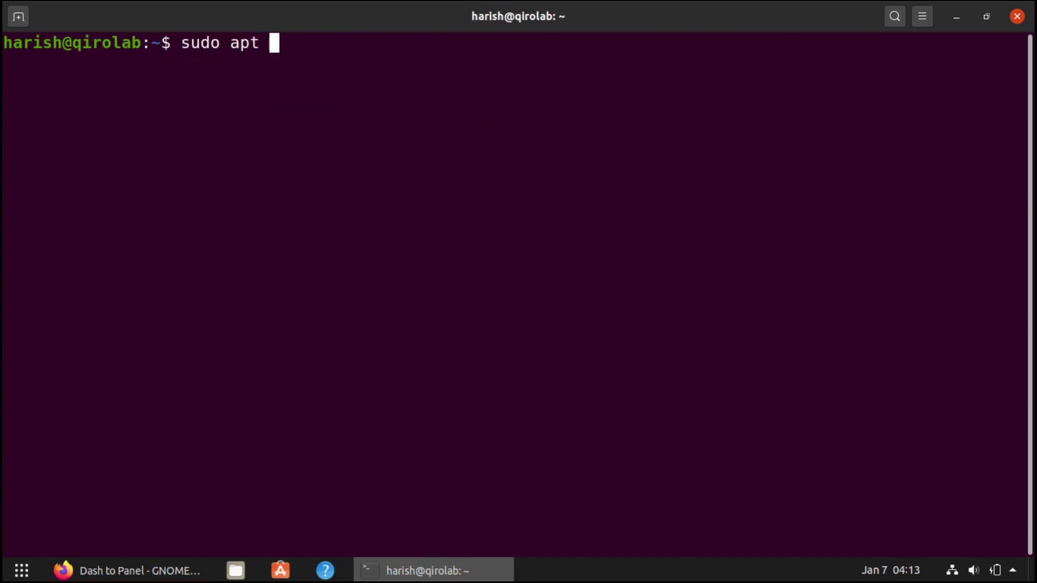
type("autoremove")
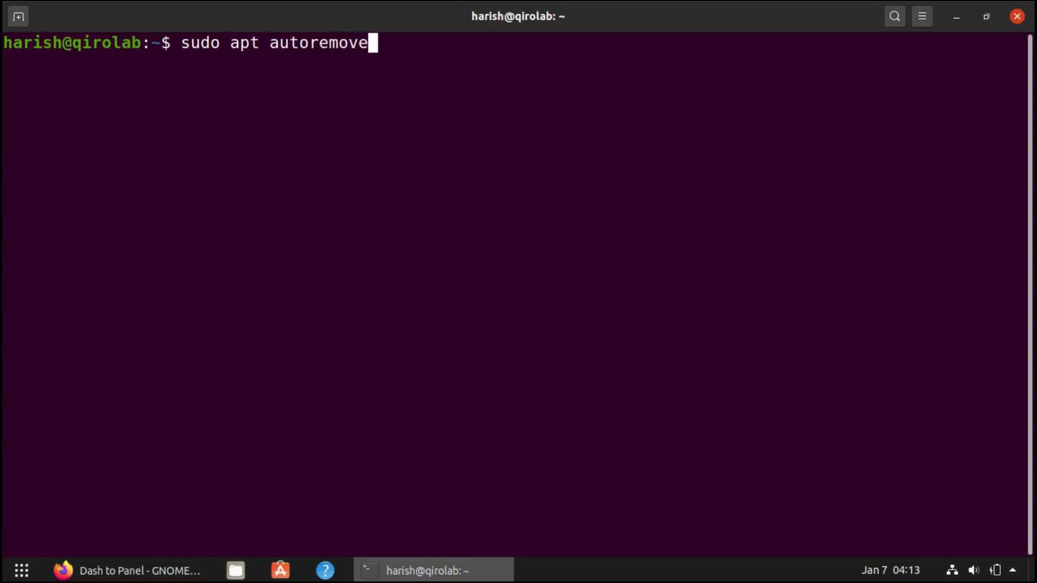
key("Return")
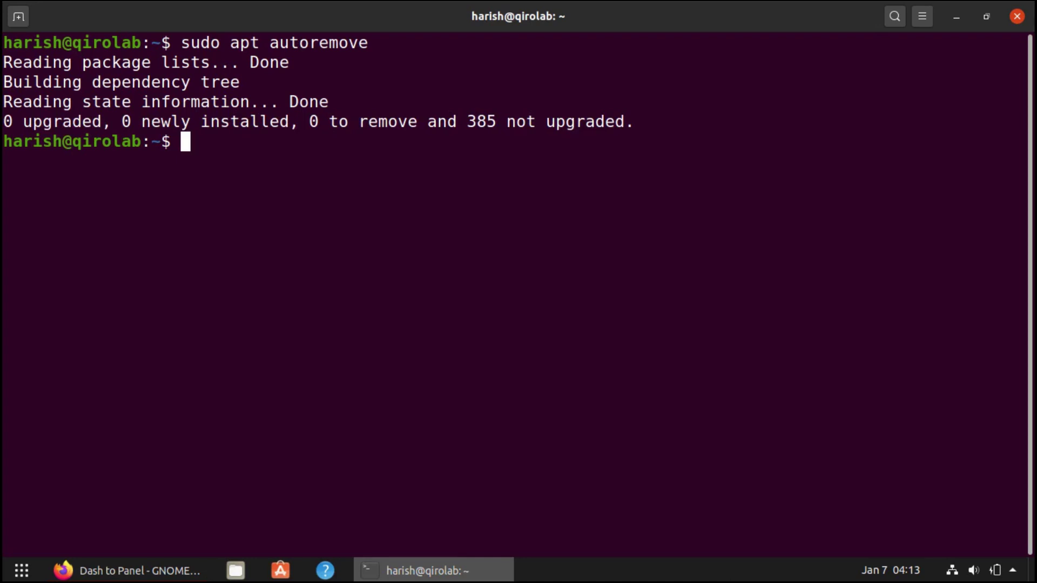
Clear the terminal and run sudo apt clean to empty apt's package cache.
key("ctrl+l")
type("sudo ")
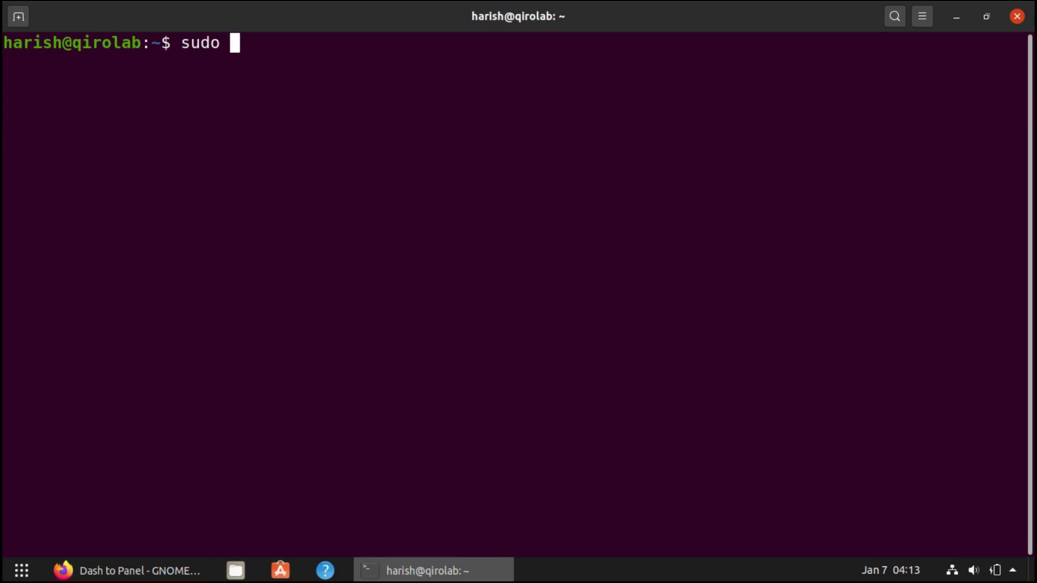
type("apt clean")
key("Return")
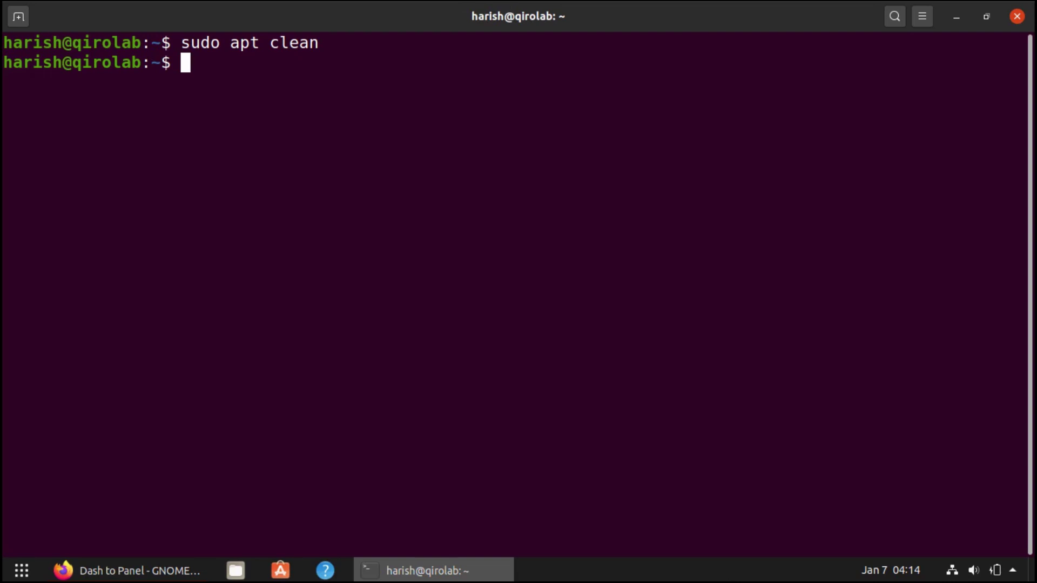
left_click(127, 571)
Search 'stacer' in a new Firefox tab and open the Stacer project website.
left_click(184, 42)
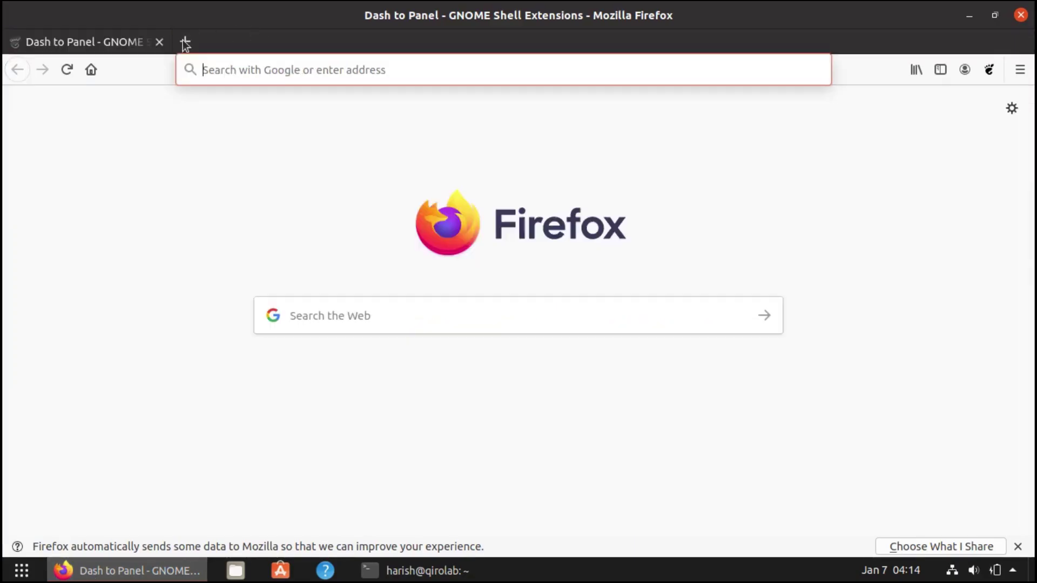
type("sta")
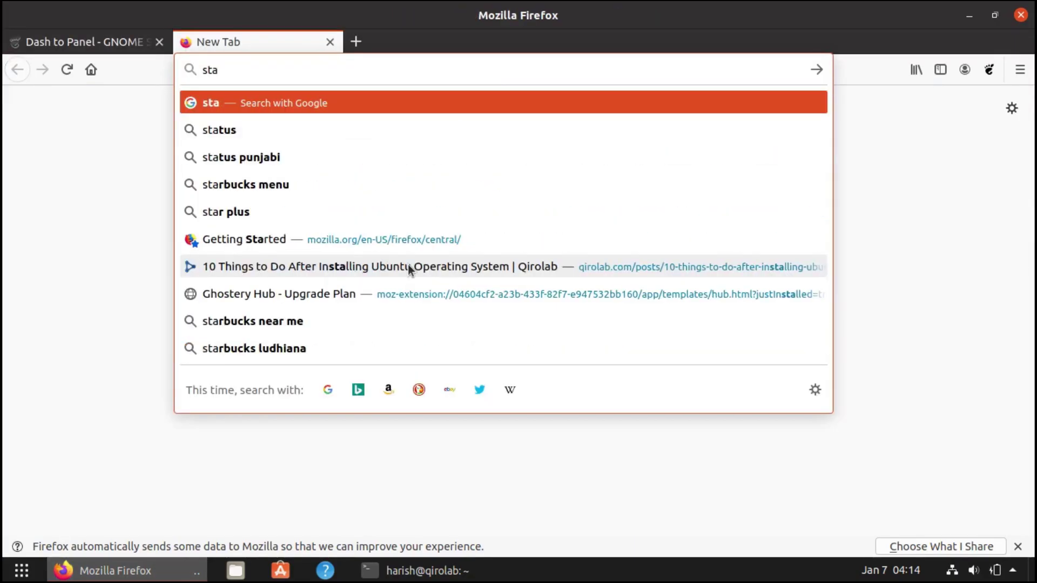
type("cer")
key("Return")
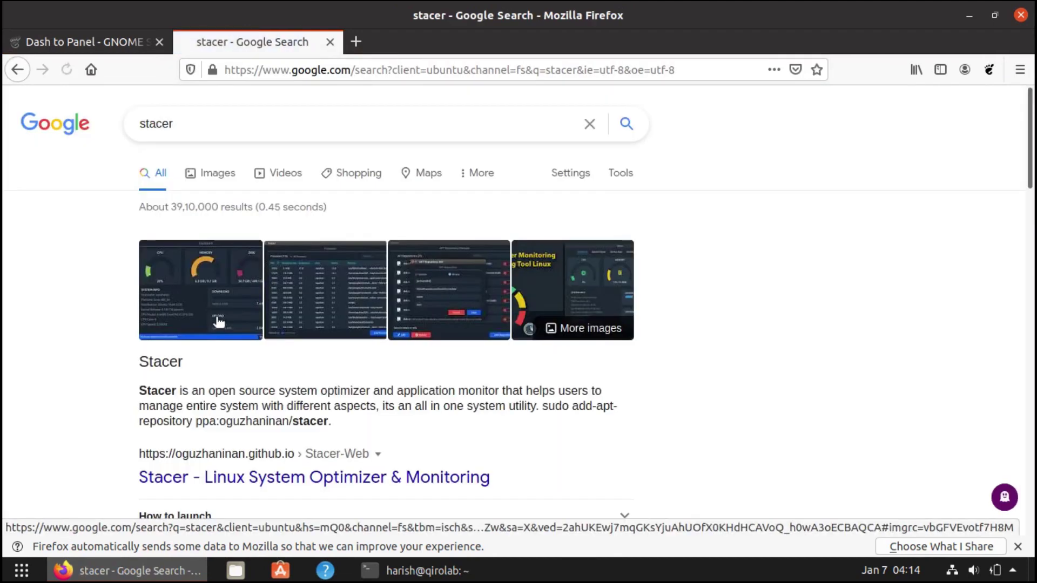
scroll(219, 323, "down", 4)
left_click(259, 271)
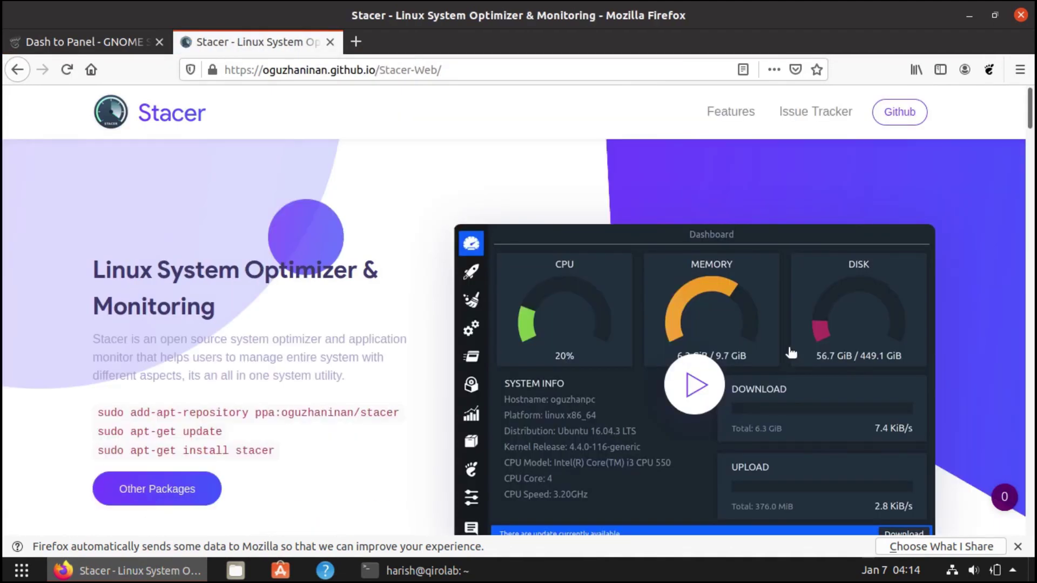
scroll(416, 315, "down", 1)
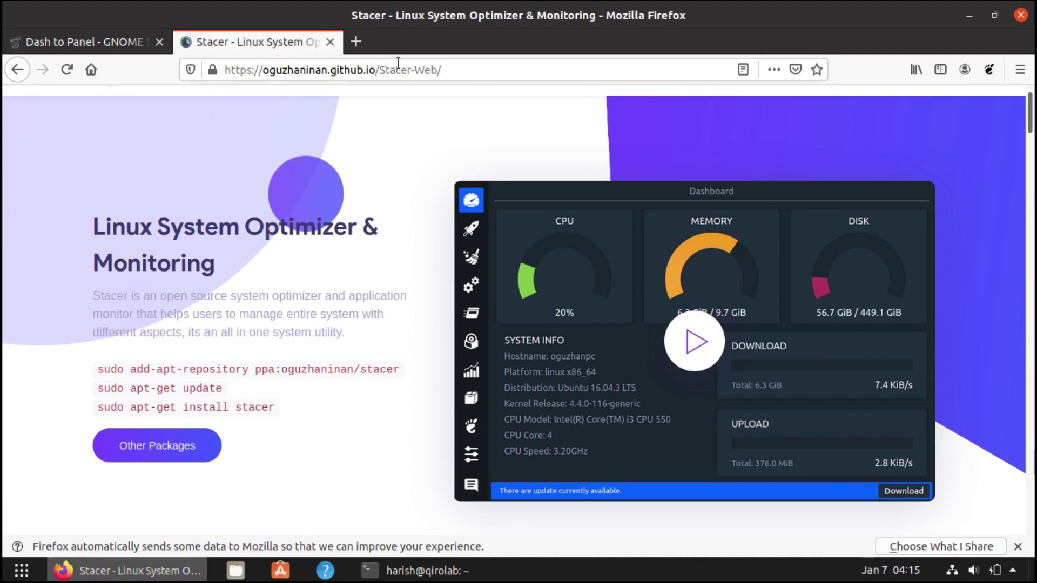
Search 'bleach bit' in another tab, open bleachbit.org, then return to the Stacer tab.
left_click(355, 42)
type("bleac")
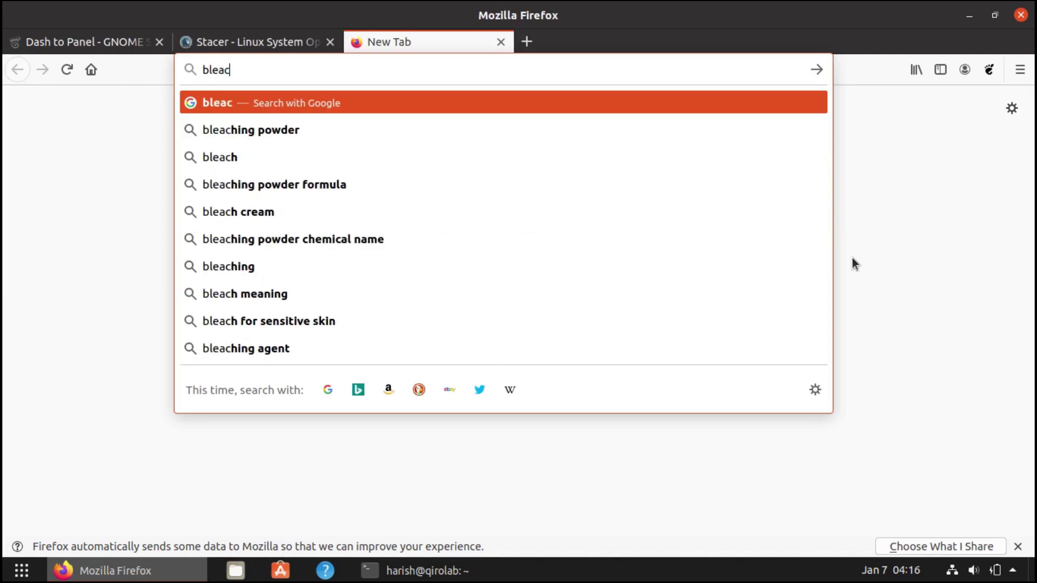
type("h bit")
key("Down")
key("Return")
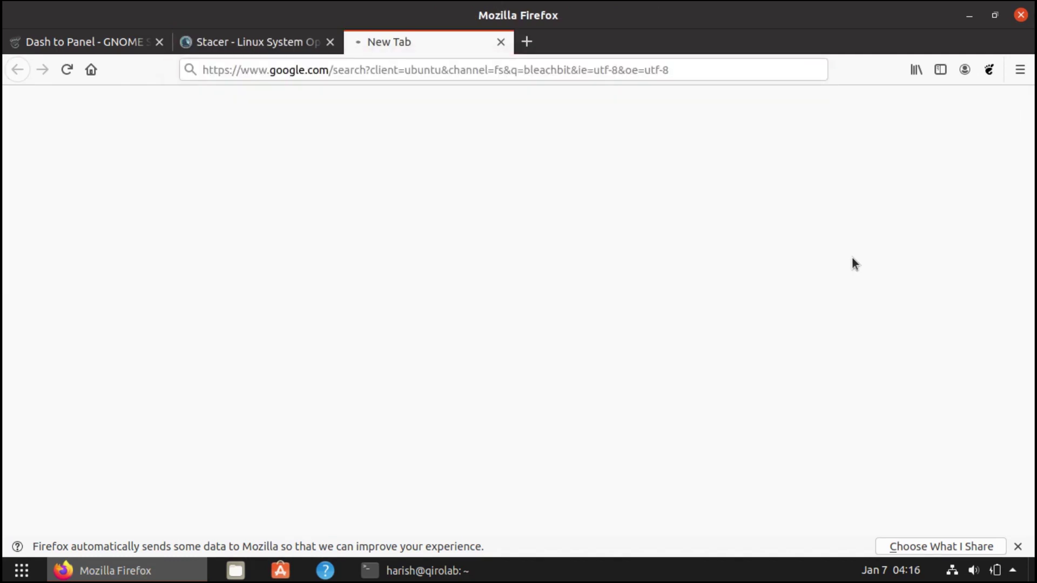
left_click(183, 260)
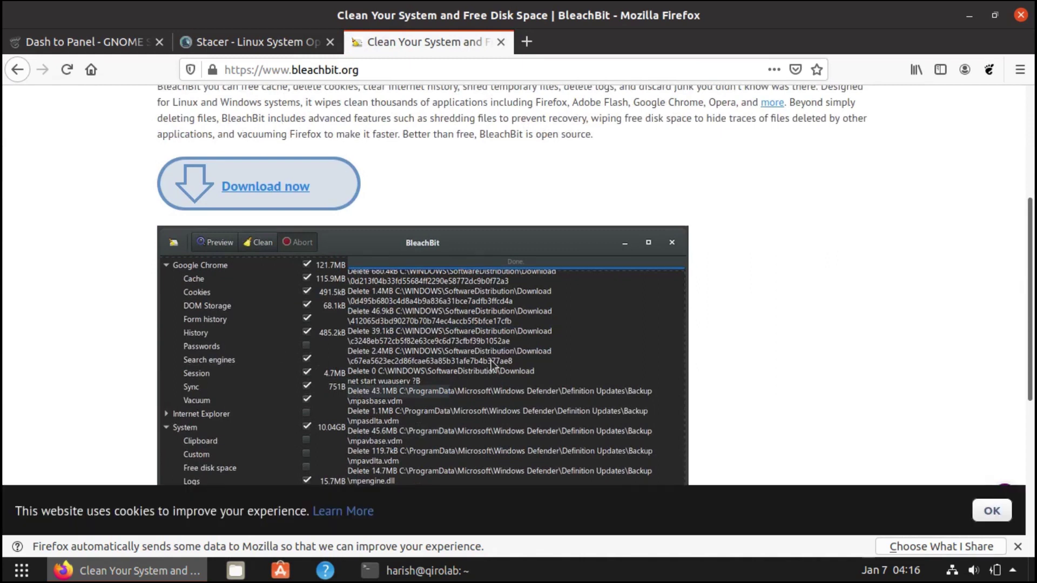
scroll(491, 360, "up", 4)
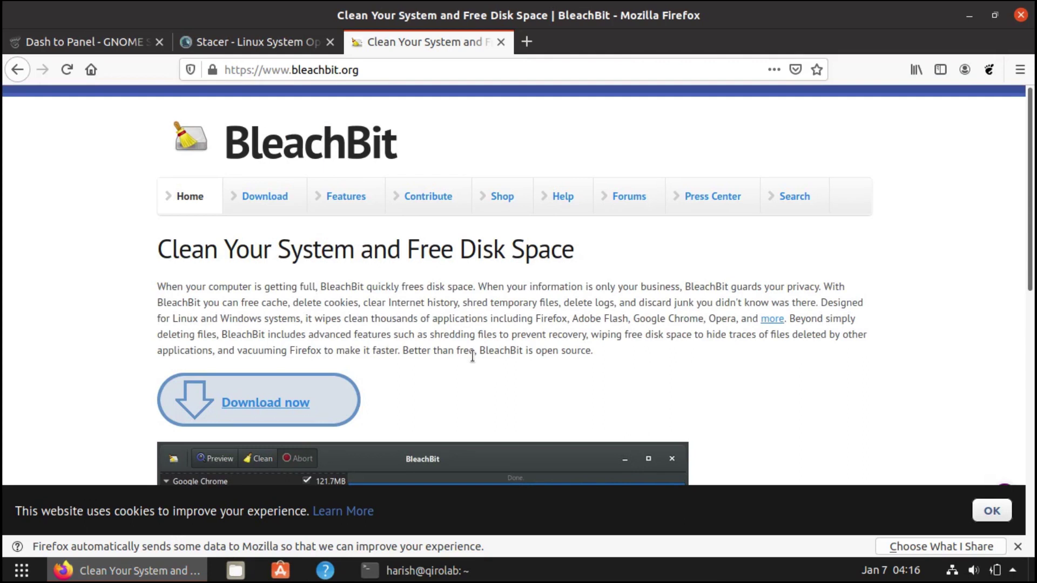
left_click(284, 50)
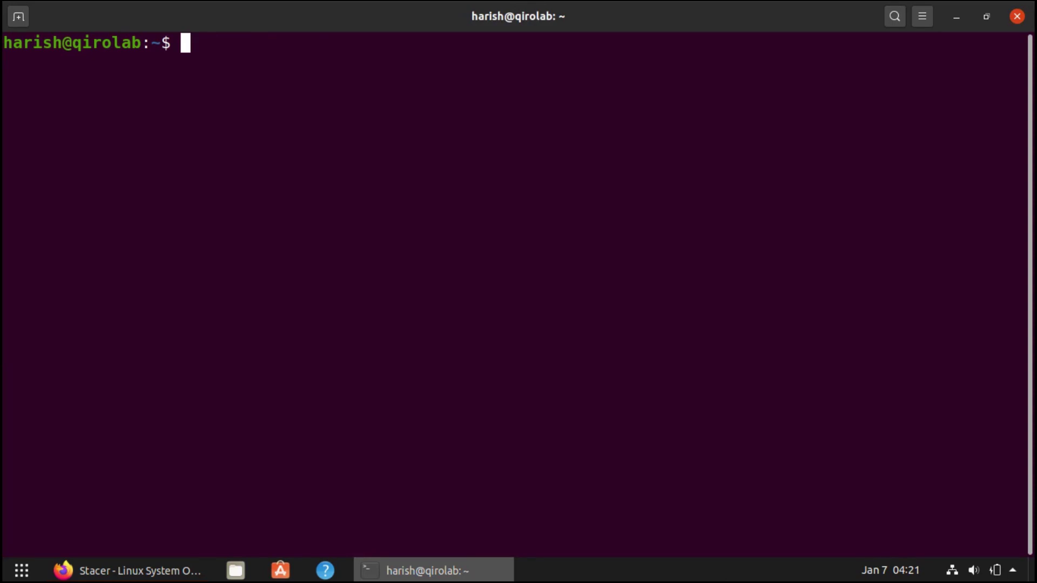
Run sudo ufw enable, sudo ufw disable, then install gufw with sudo apt install gufw.
type("sudo ufw enable")
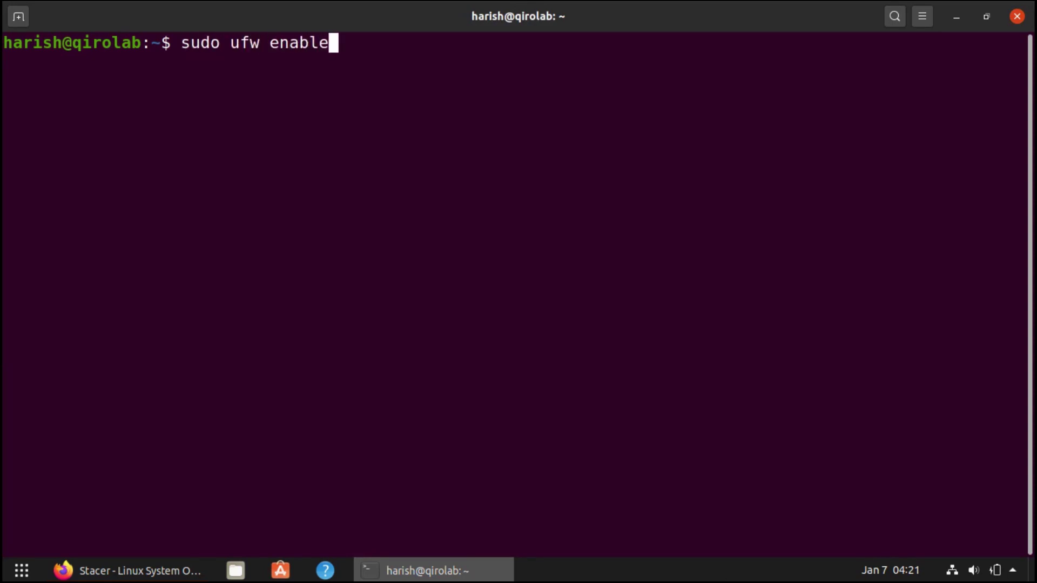
key("Return")
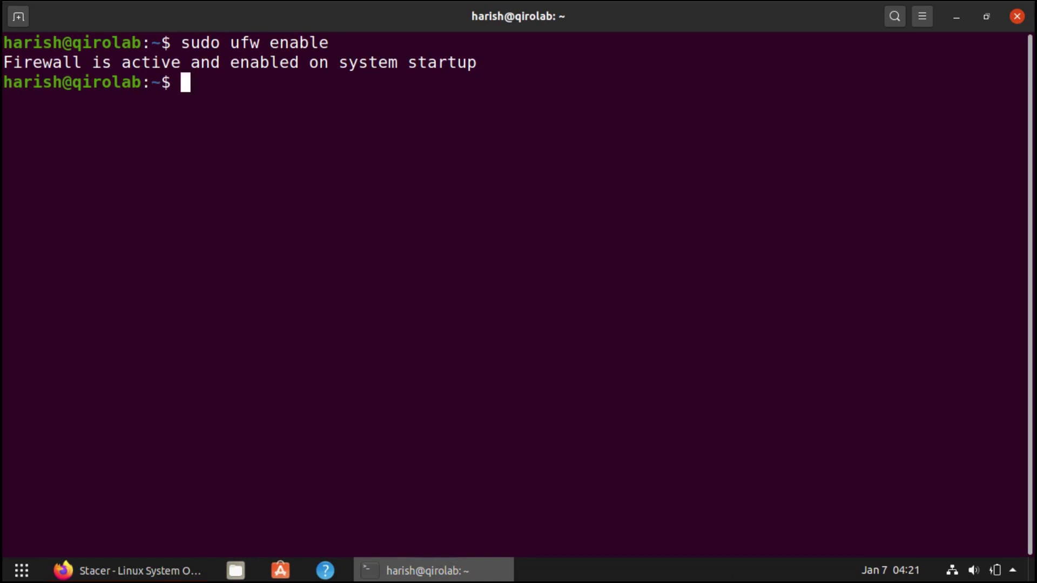
type("sudo ufw")
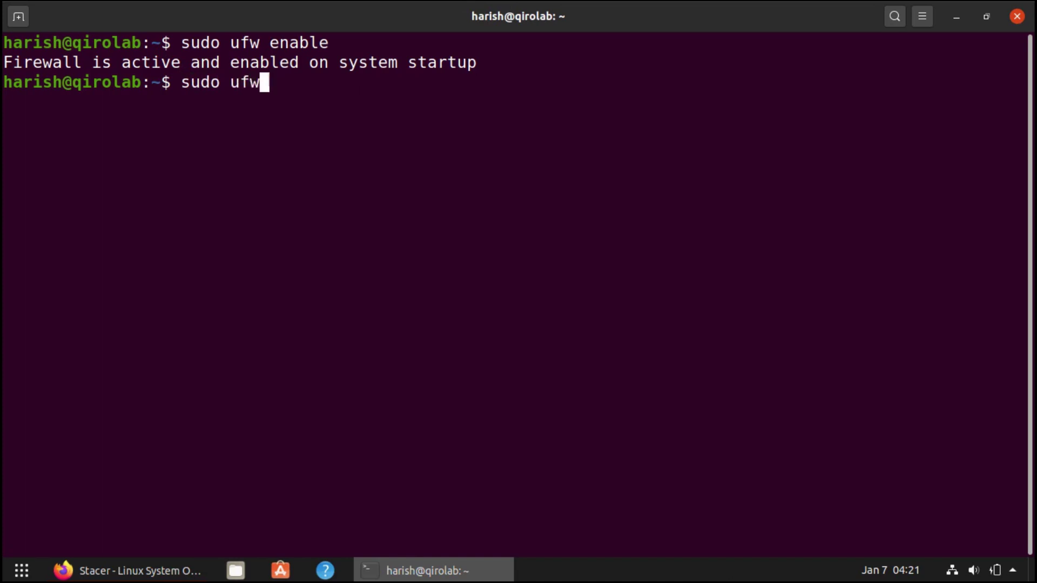
type(" disable")
key("Return")
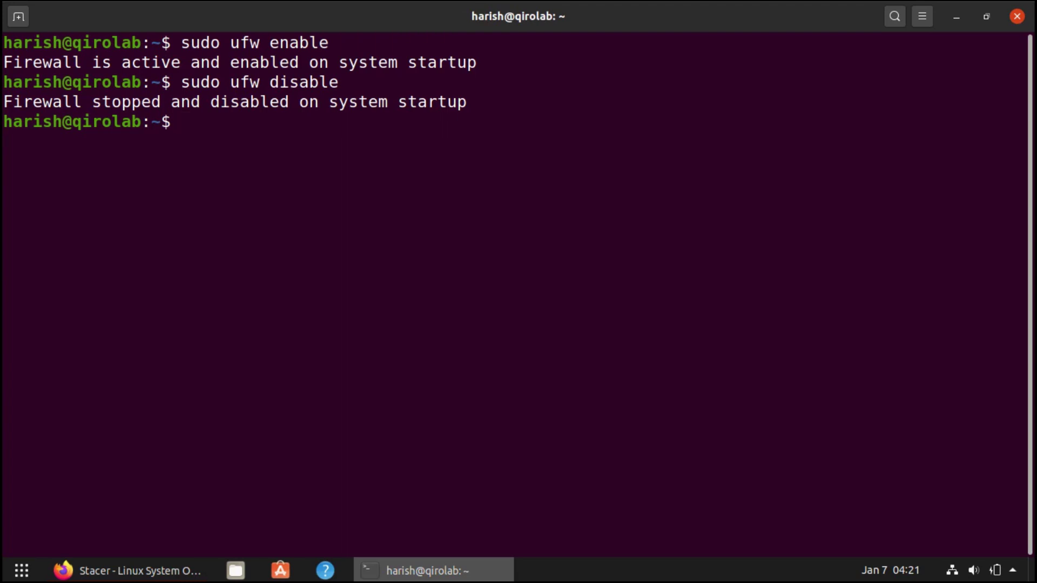
type("sudo ap")
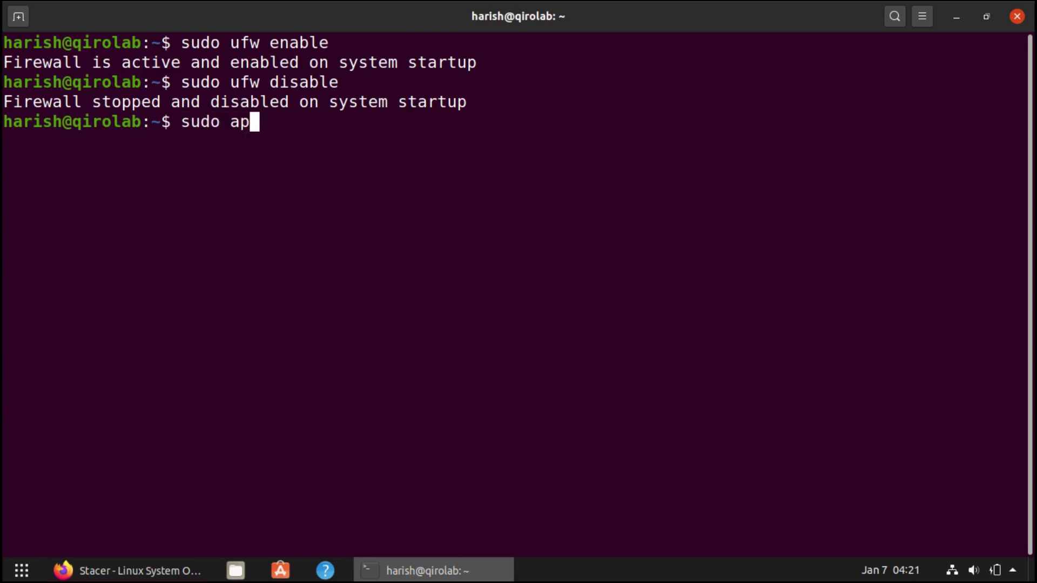
type("t install guf")
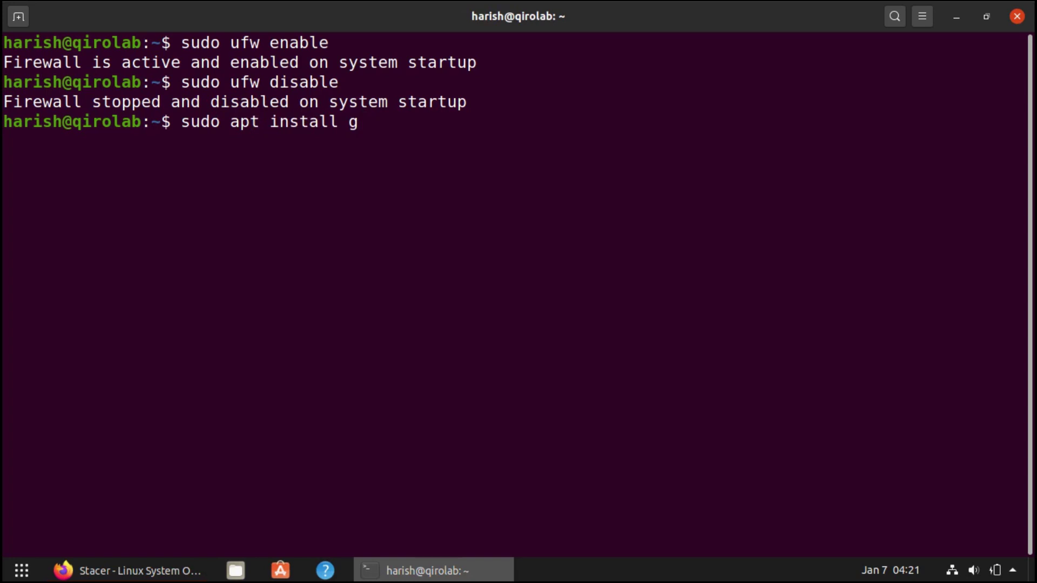
type("w")
key("Return")
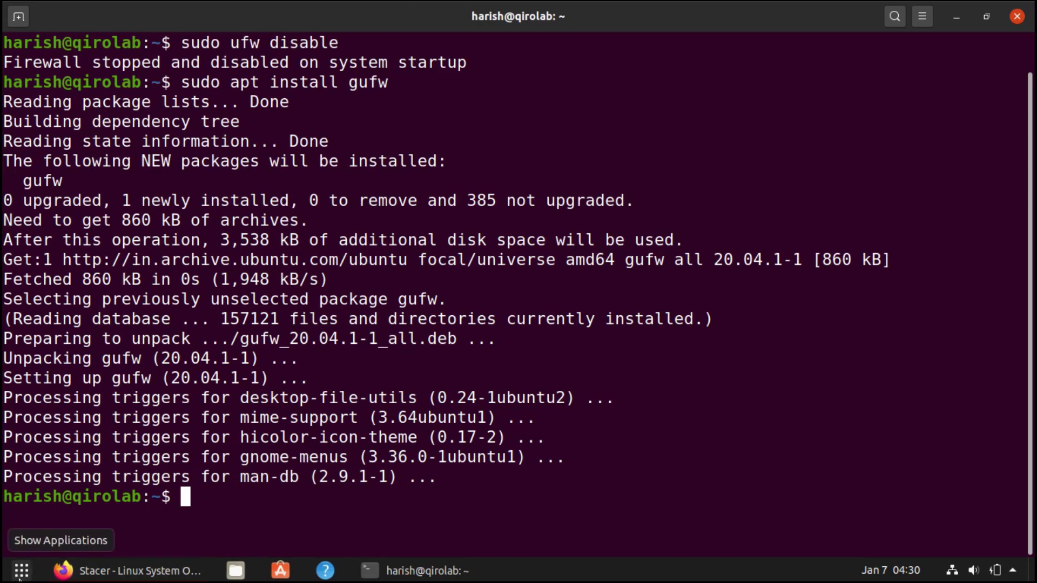
Search the installed applications for 'fire' to find Firewall Configuration.
left_click(20, 571)
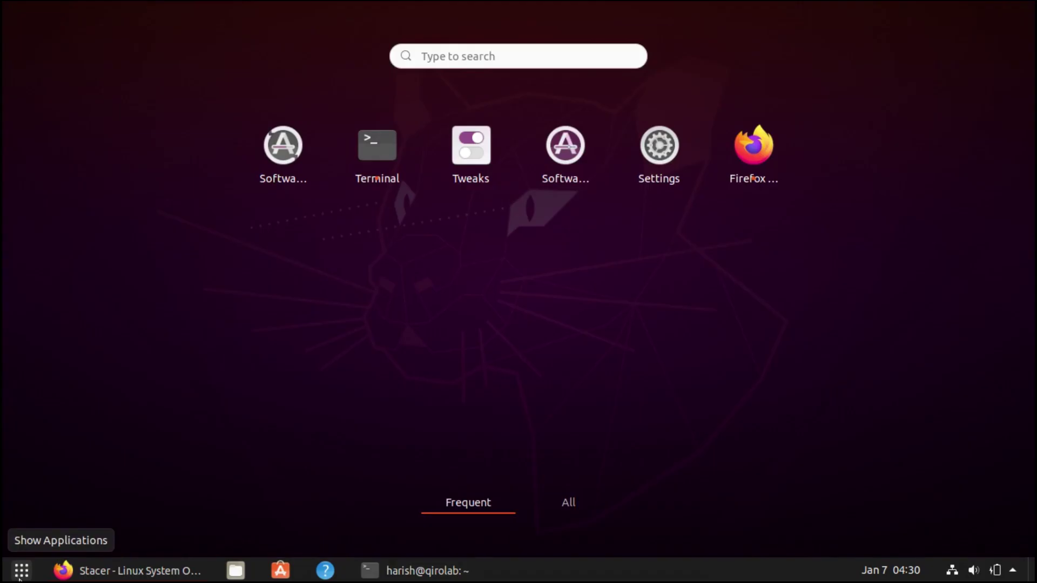
left_click(495, 57)
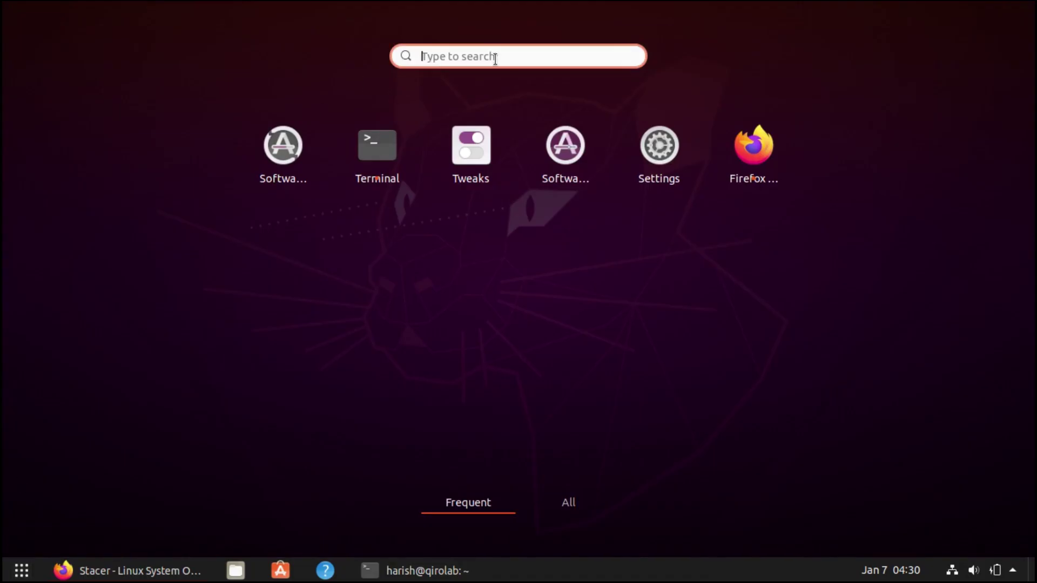
type("fire")
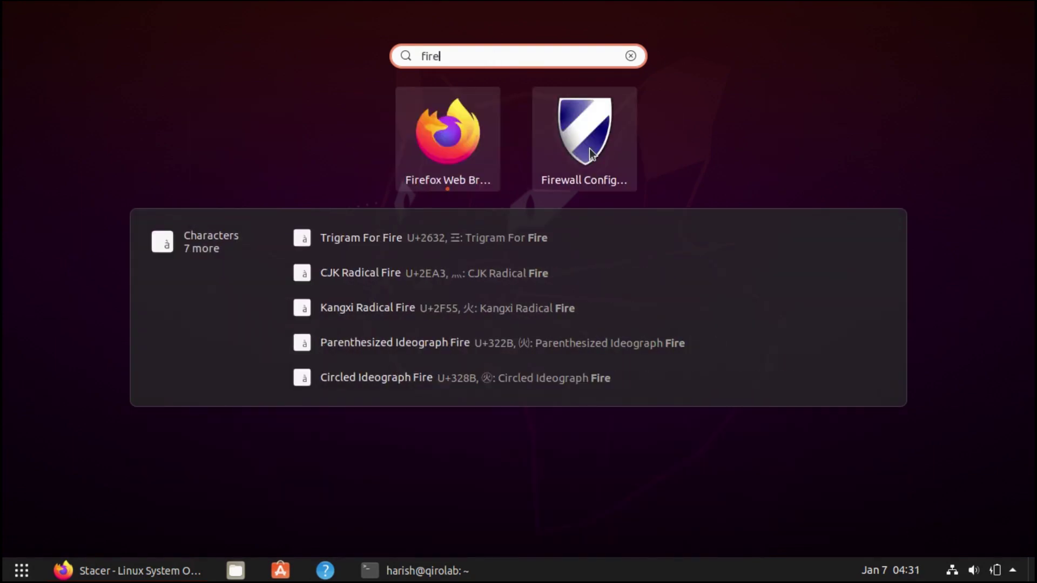
Launch Firewall Configuration with the account password, switch Status on, view Rules, and close it.
left_click(589, 149)
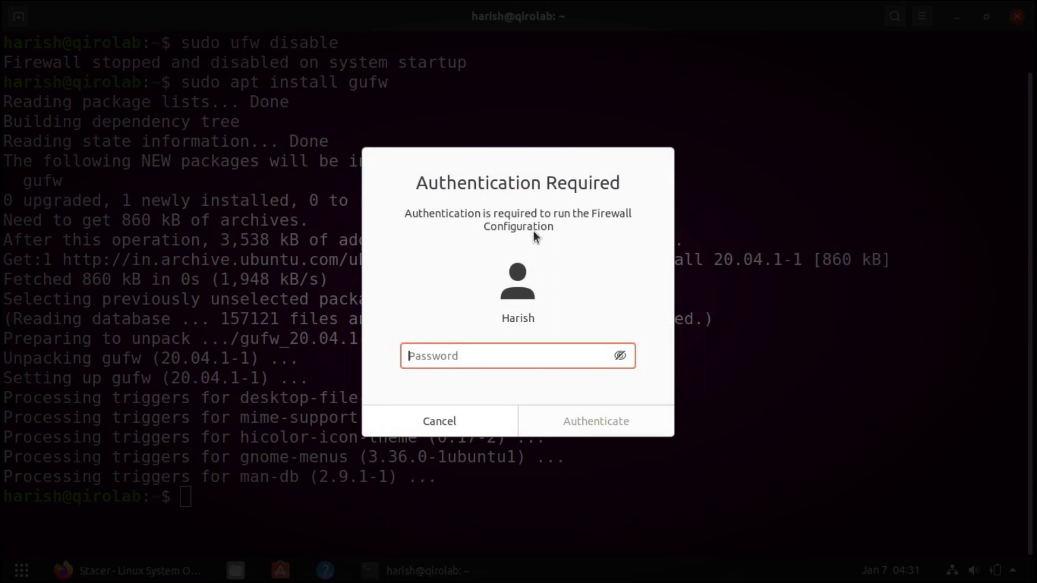
type("********")
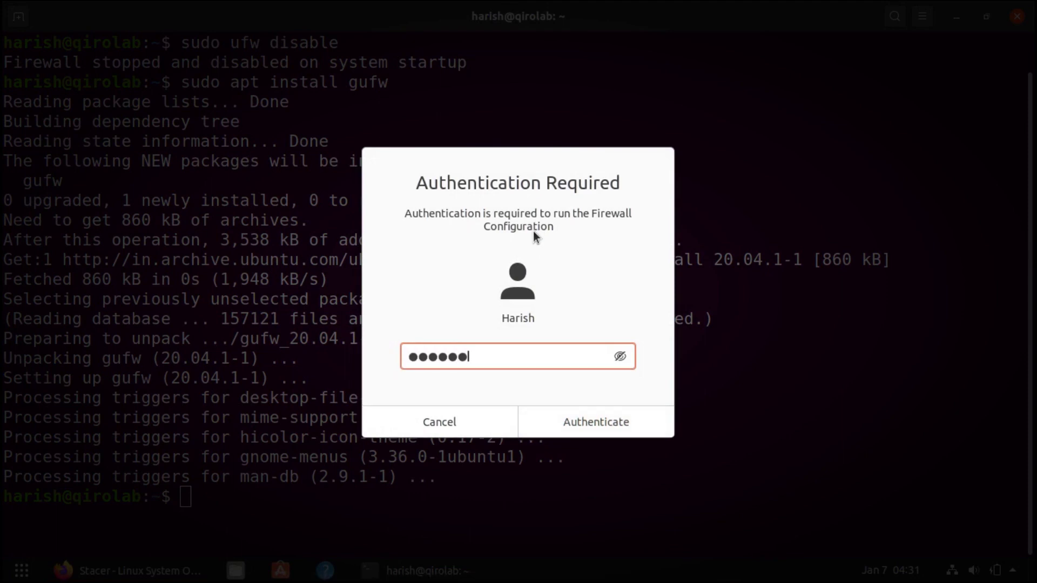
key("Return")
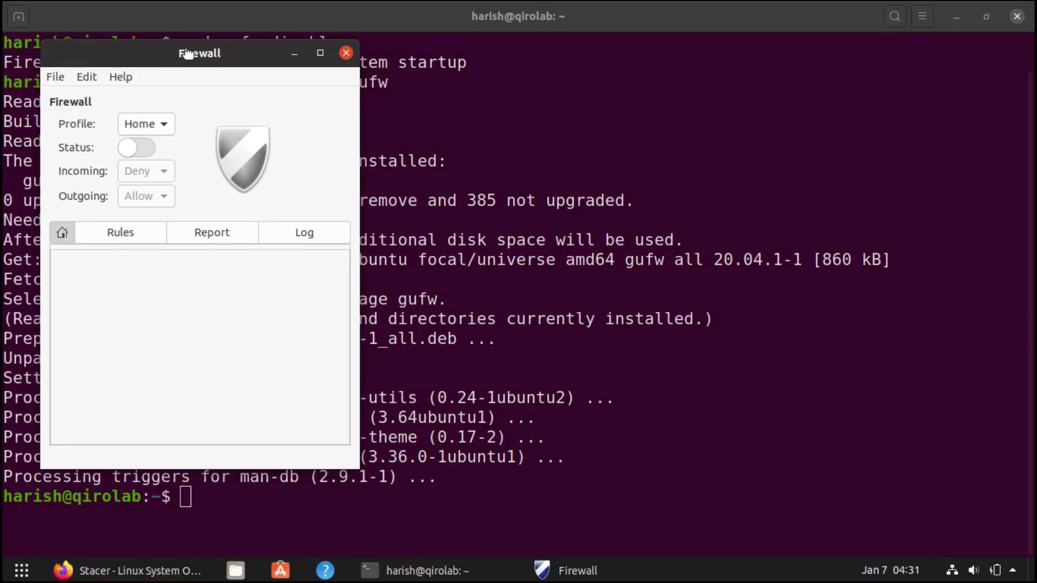
left_click(216, 134)
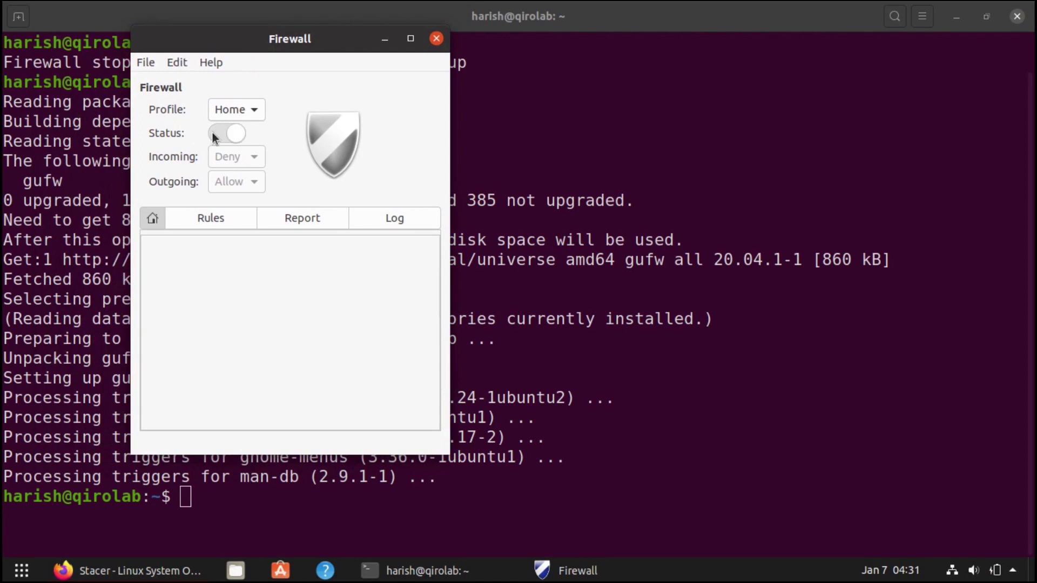
left_click(186, 219)
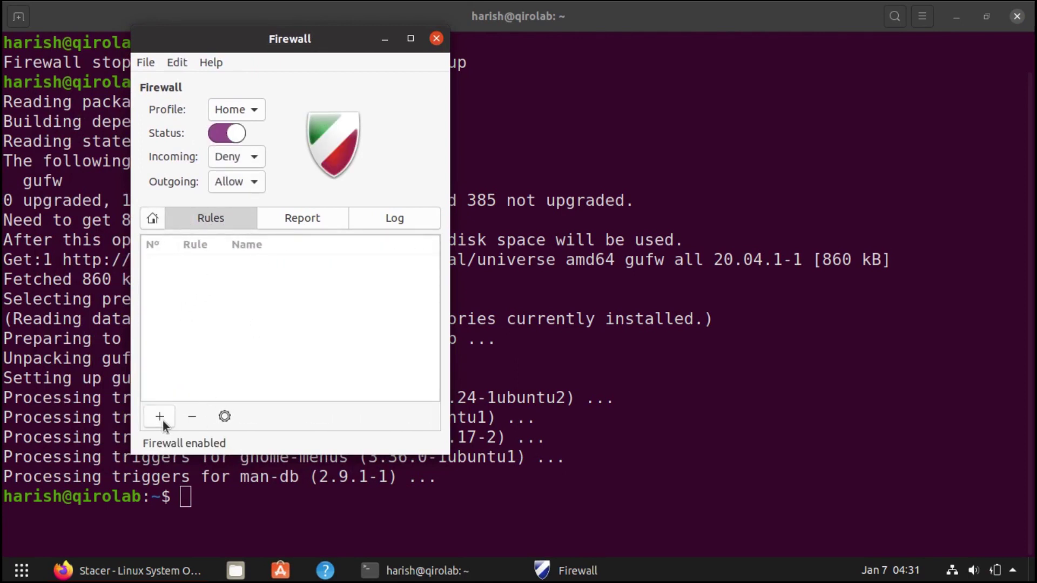
left_click(436, 39)
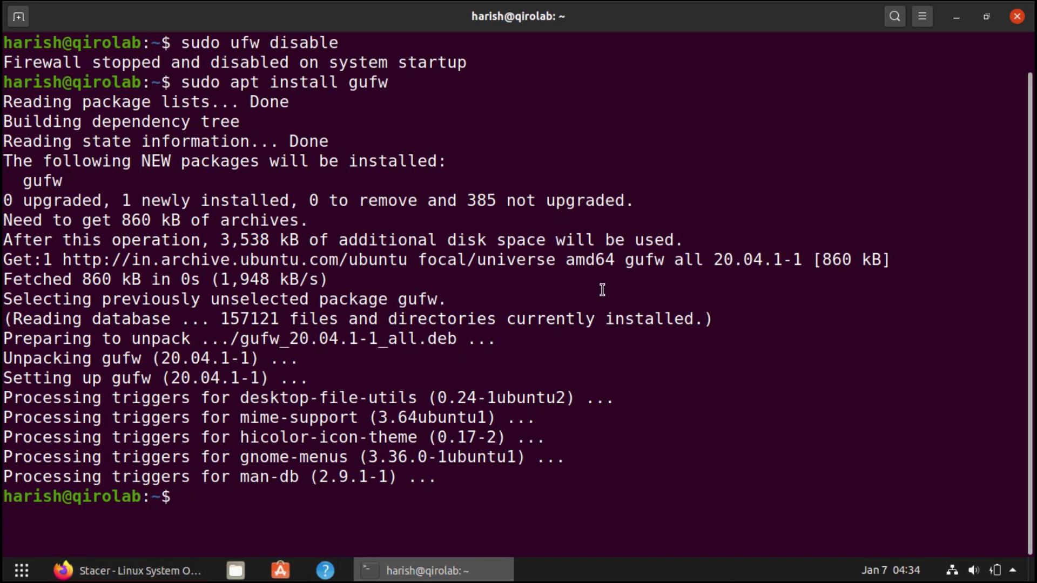
Clear the terminal and leave sudo apt install timeshift typed at the prompt, unrun.
key("ctrl+l")
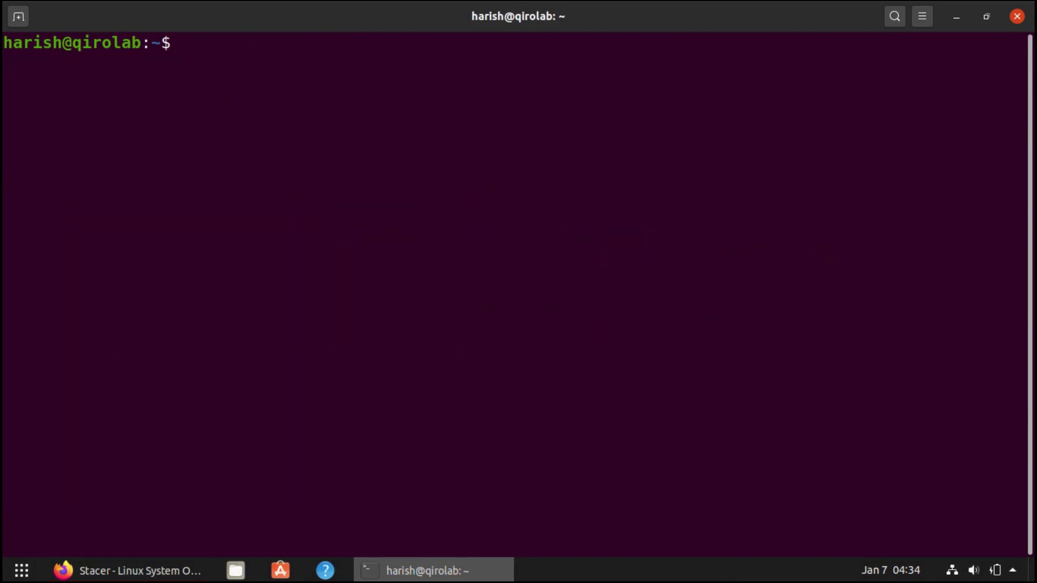
type("sudo apt install tim")
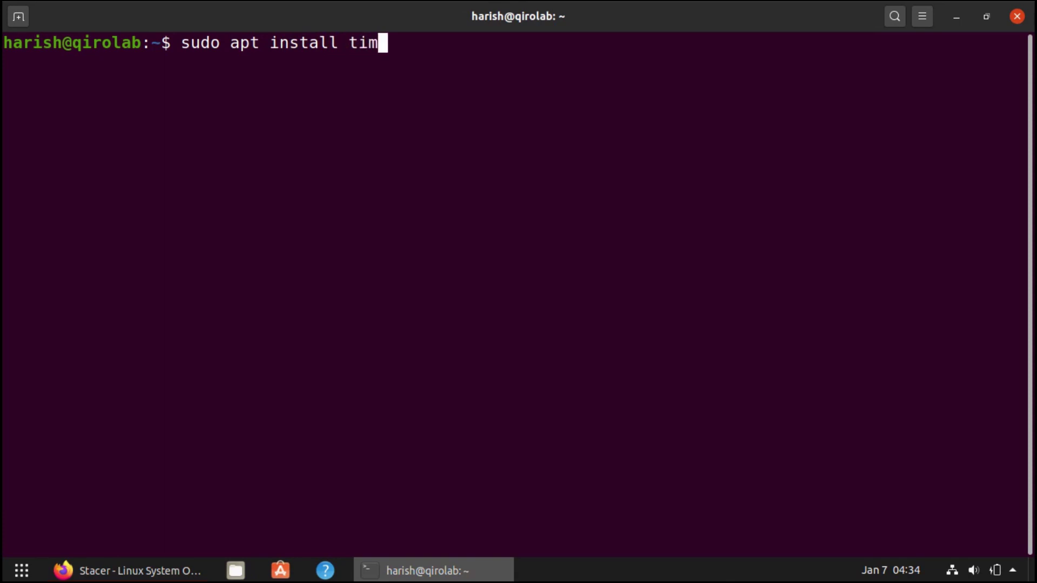
type("eshift")
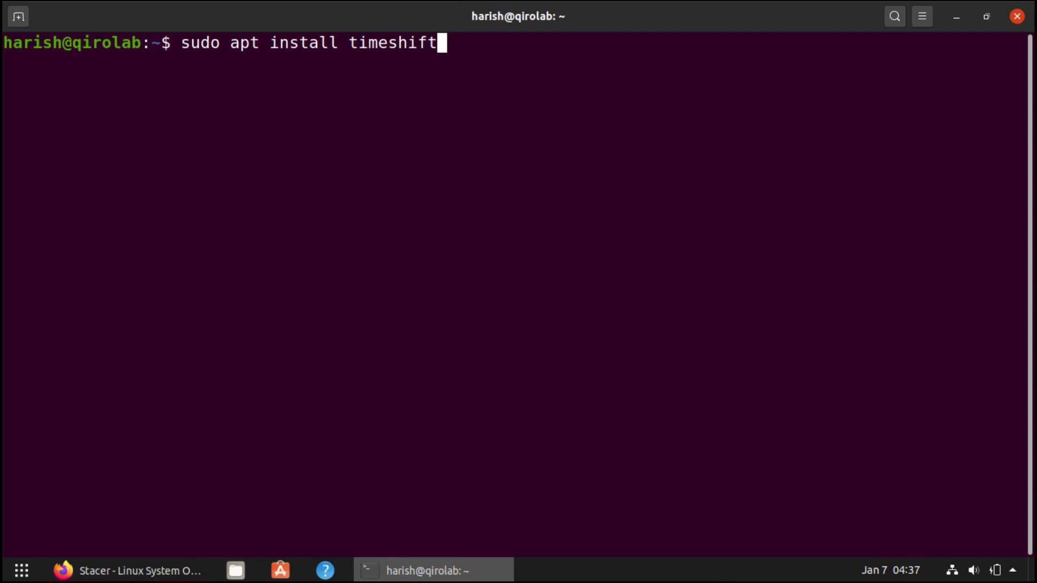
left_click(82, 572)
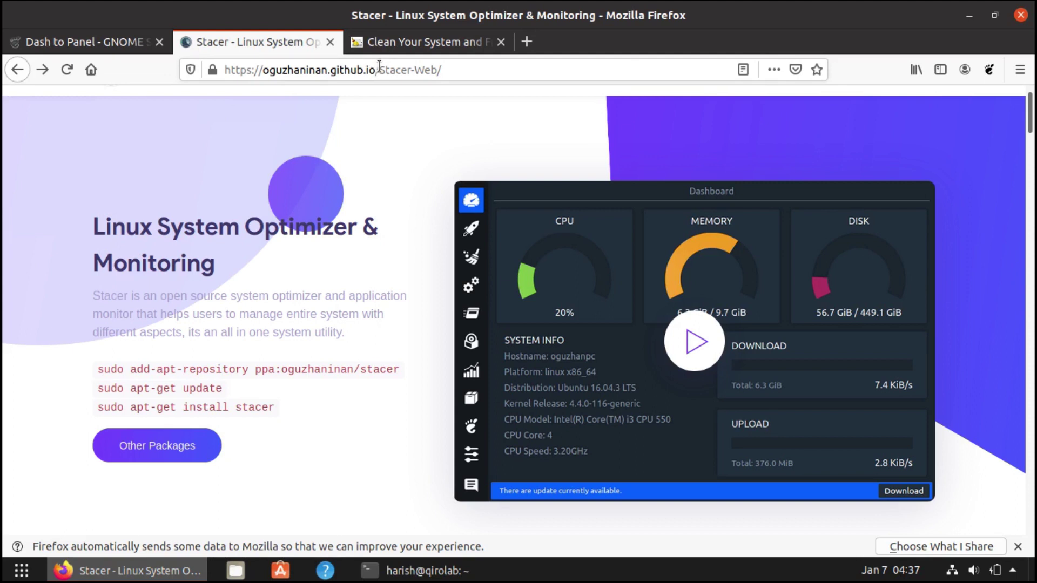
Search 'google chrome' from the address bar and open the Chrome for Linux download choices.
left_click(380, 66)
type("goog")
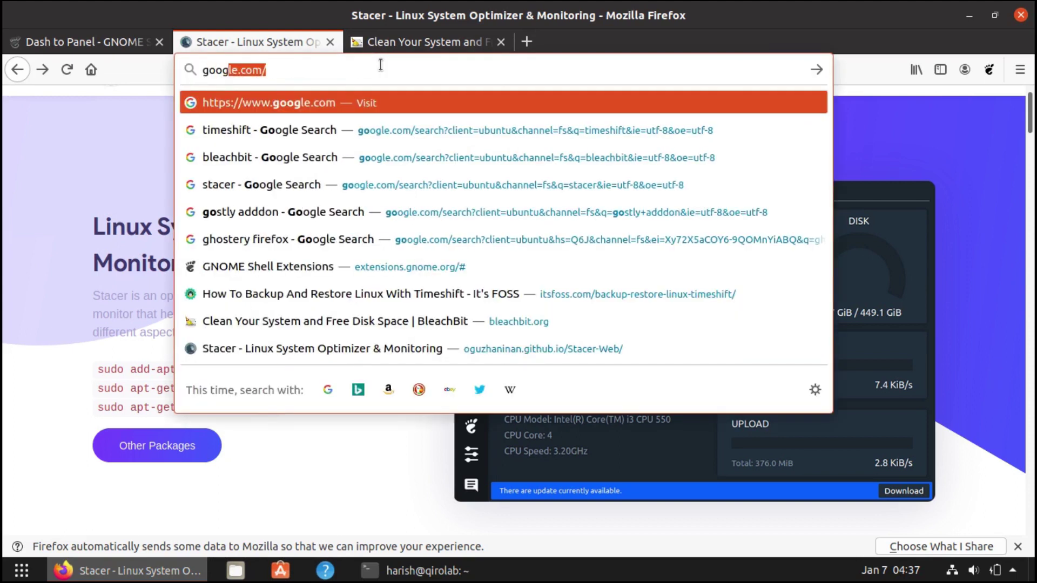
type("le chrome")
key("Return")
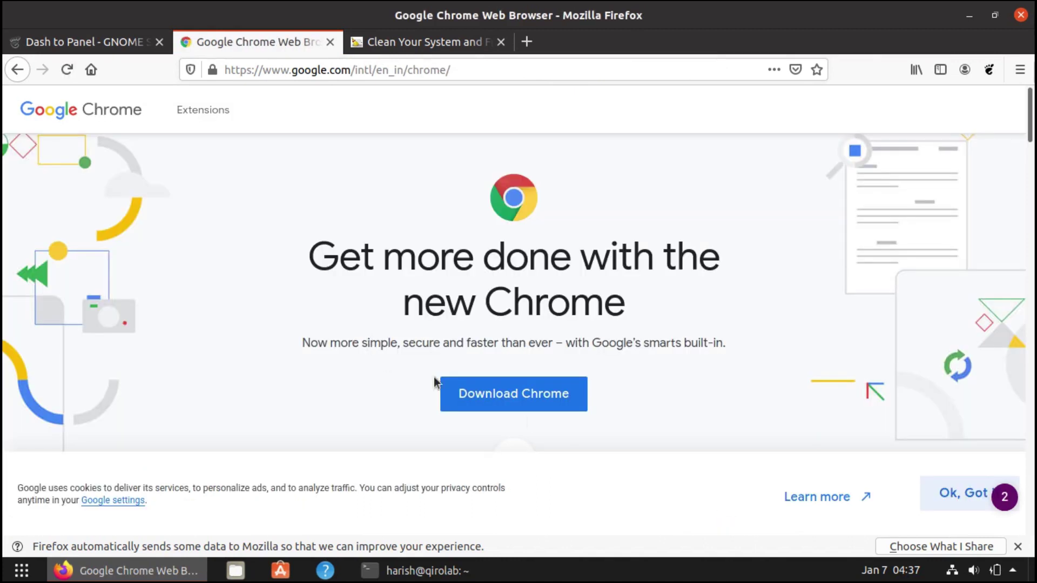
left_click(498, 393)
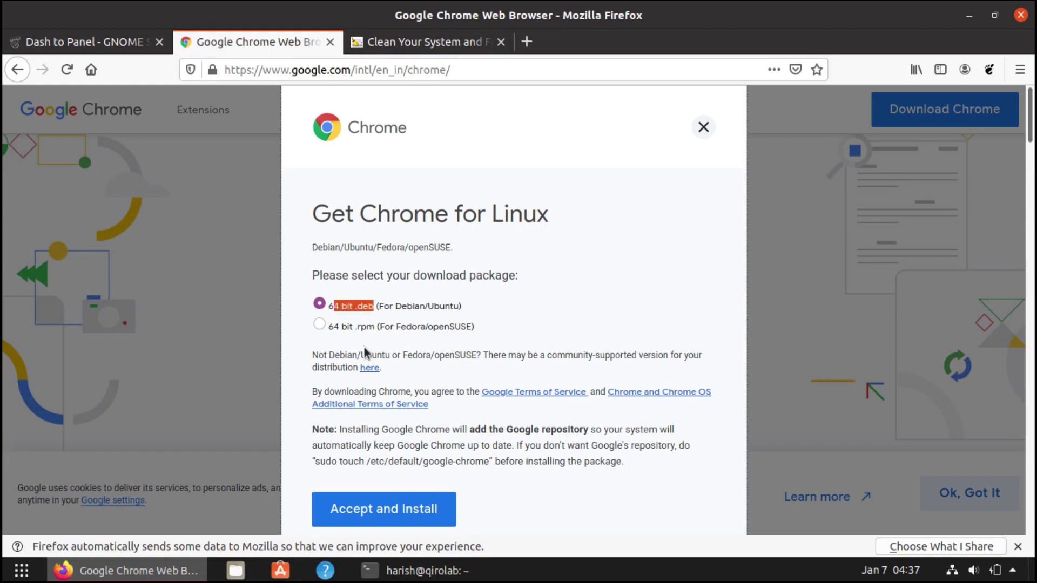
Accept the terms, save the 64-bit .deb package, and show it in its folder.
left_click(394, 510)
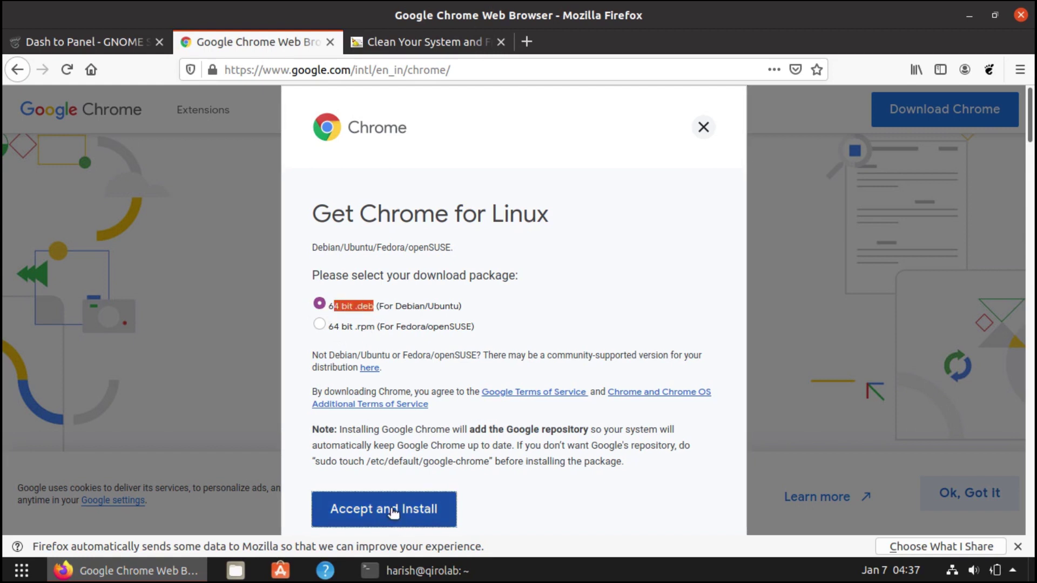
left_click(384, 312)
left_click(667, 386)
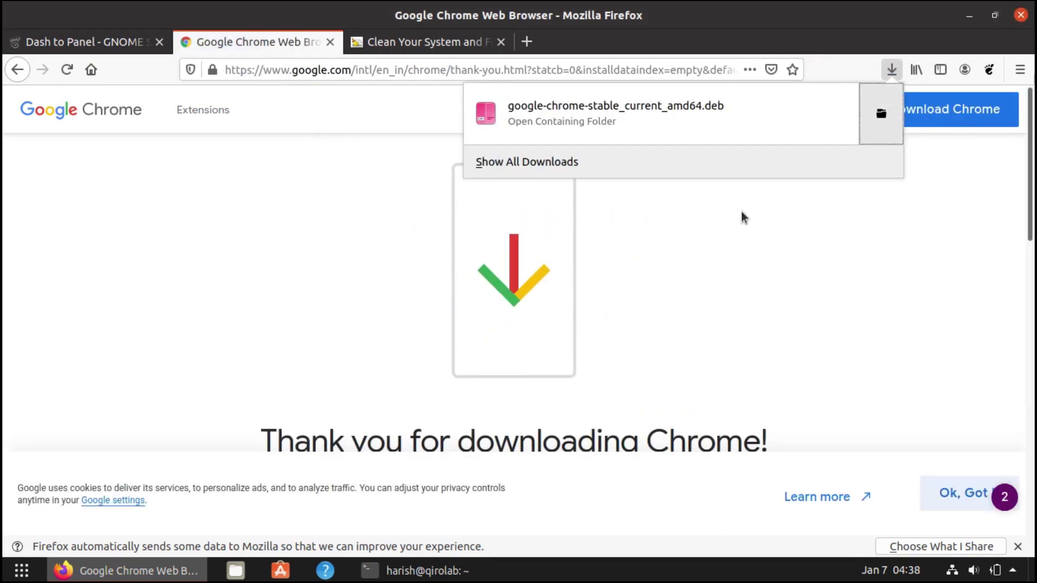
key("Return")
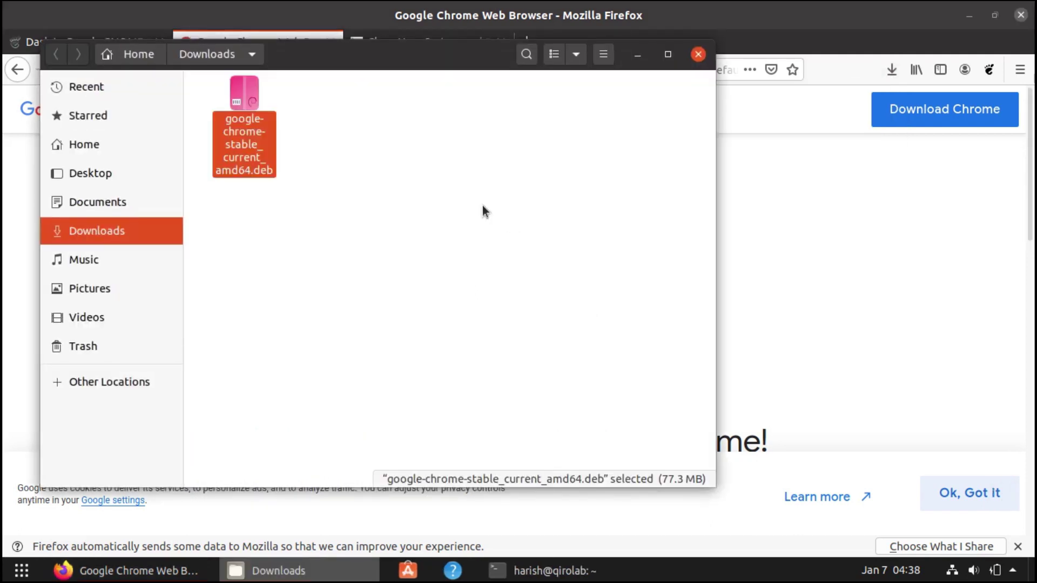
Open google-chrome-stable_current_amd64.deb from maximized Files in Software Install to view its details.
left_click(669, 54)
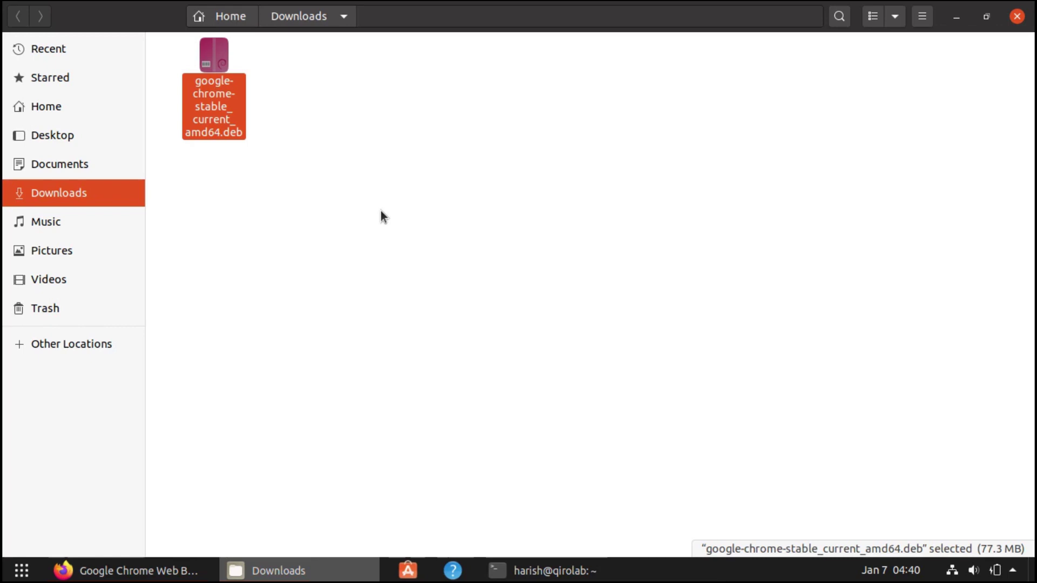
right_click(215, 81)
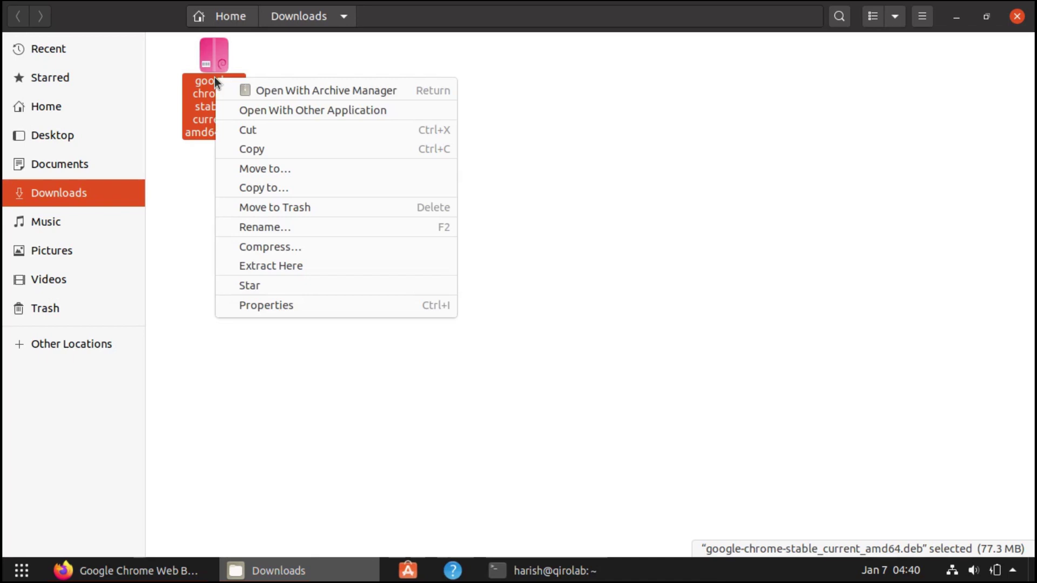
left_click(304, 110)
left_click(431, 232)
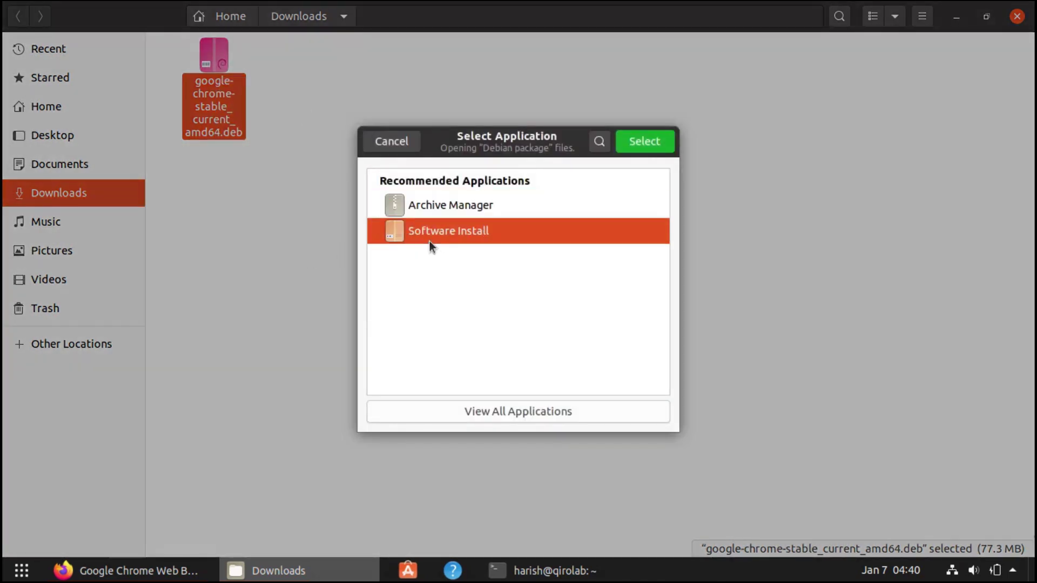
left_click(628, 144)
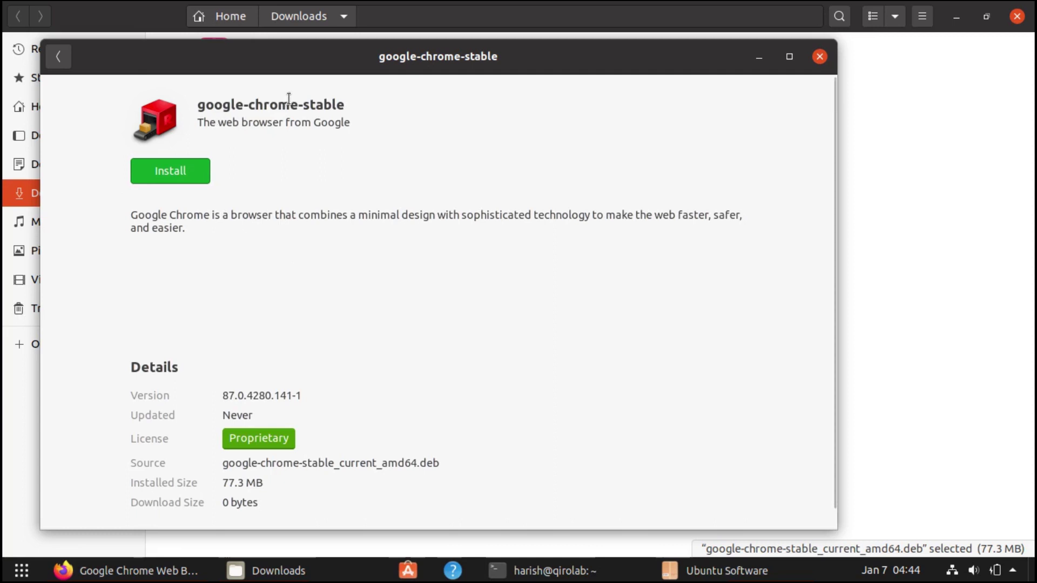
key("alt+Tab")
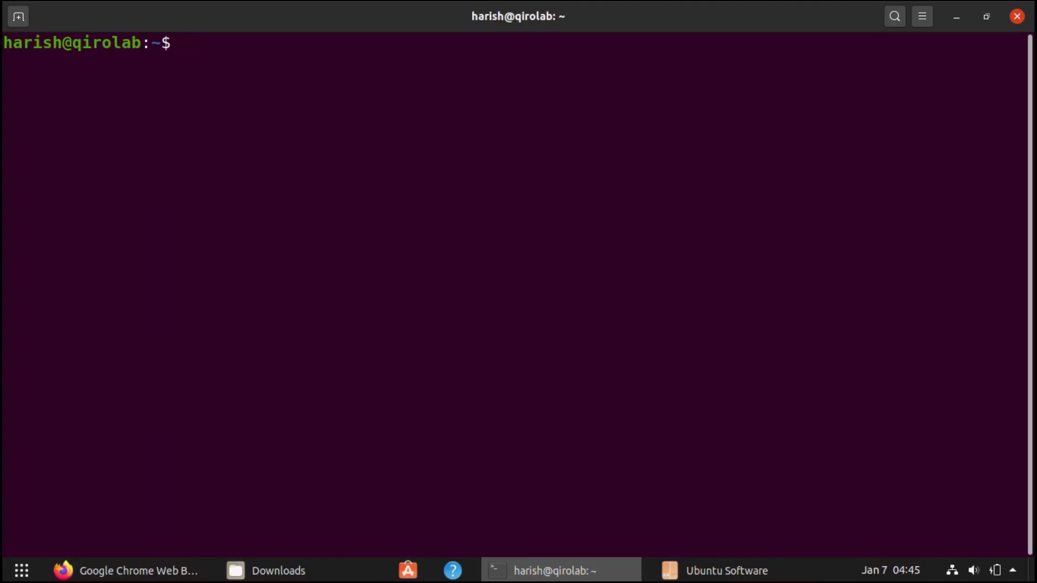
Install the downloaded google-chrome-stable .deb from Downloads with sudo dpkg -i, entering the sudo password.
type("sudo d")
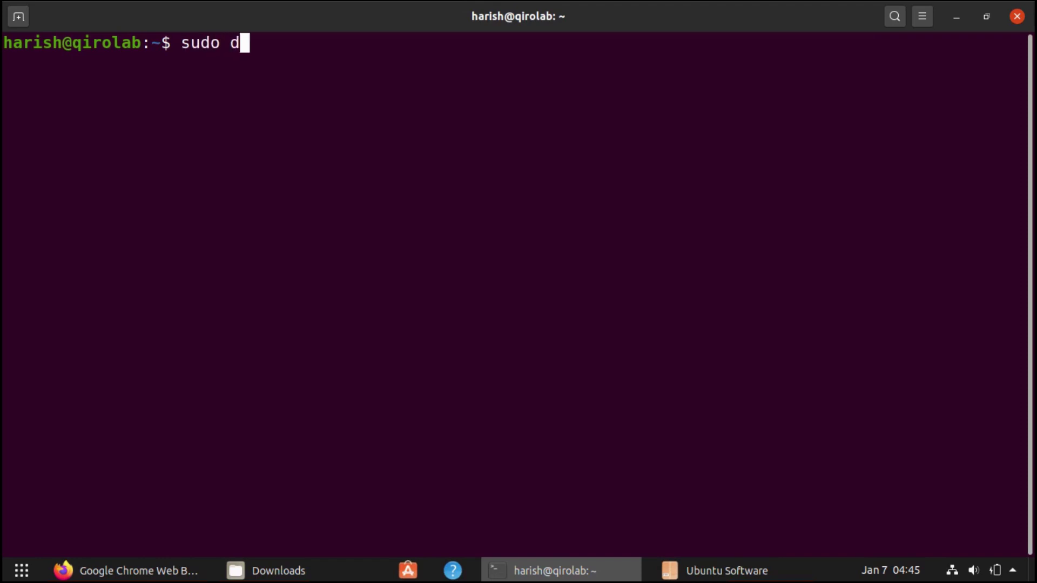
type("pkg -i")
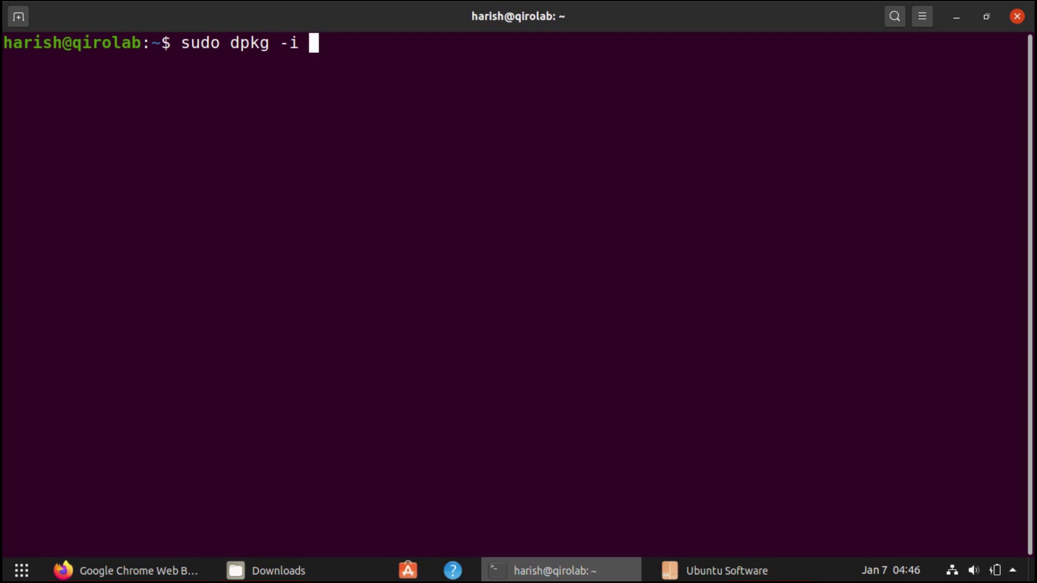
type("Down")
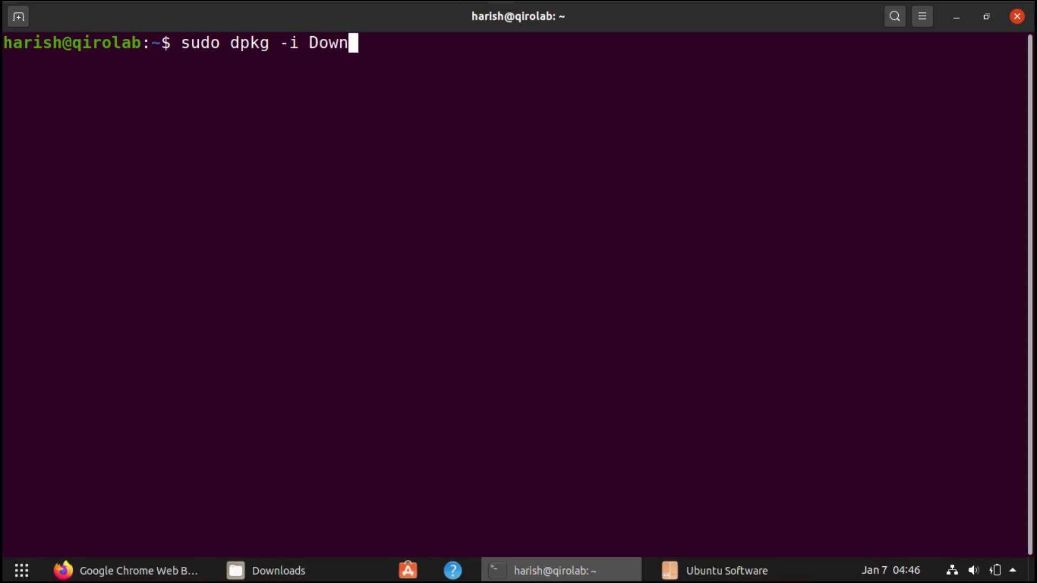
key("Tab")
type("g")
key("Tab")
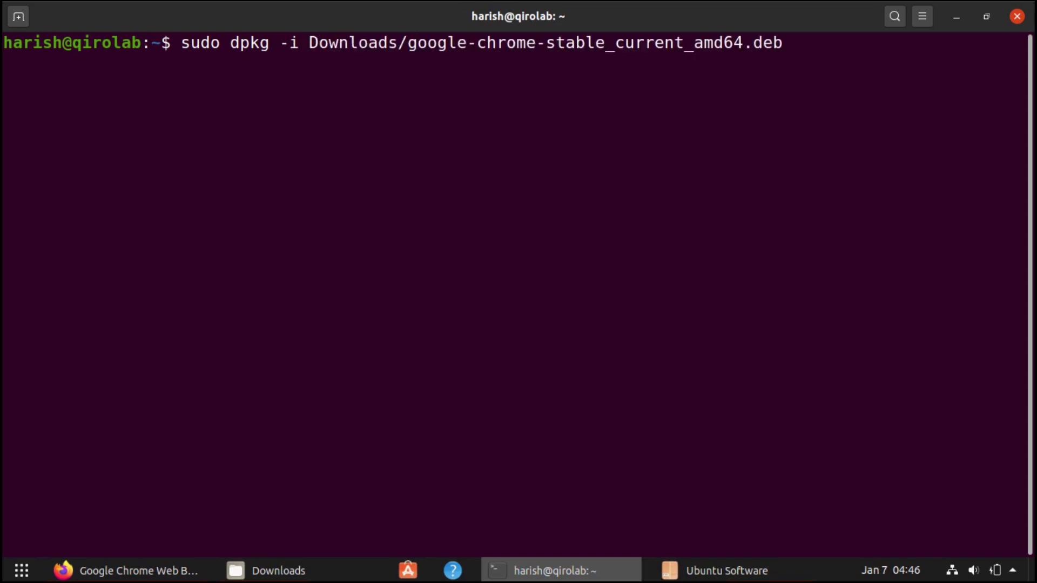
key("Return")
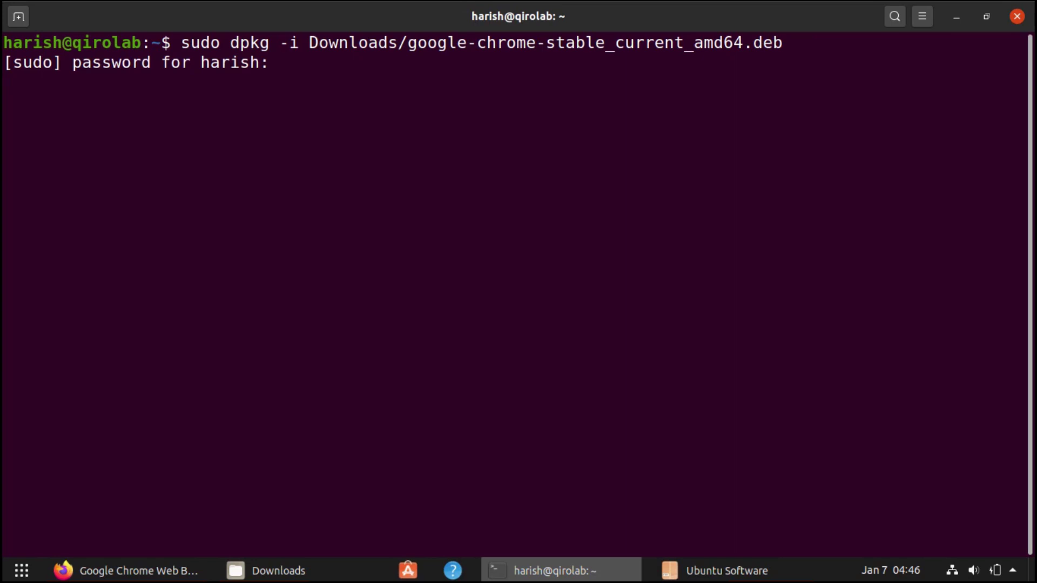
key("Return")
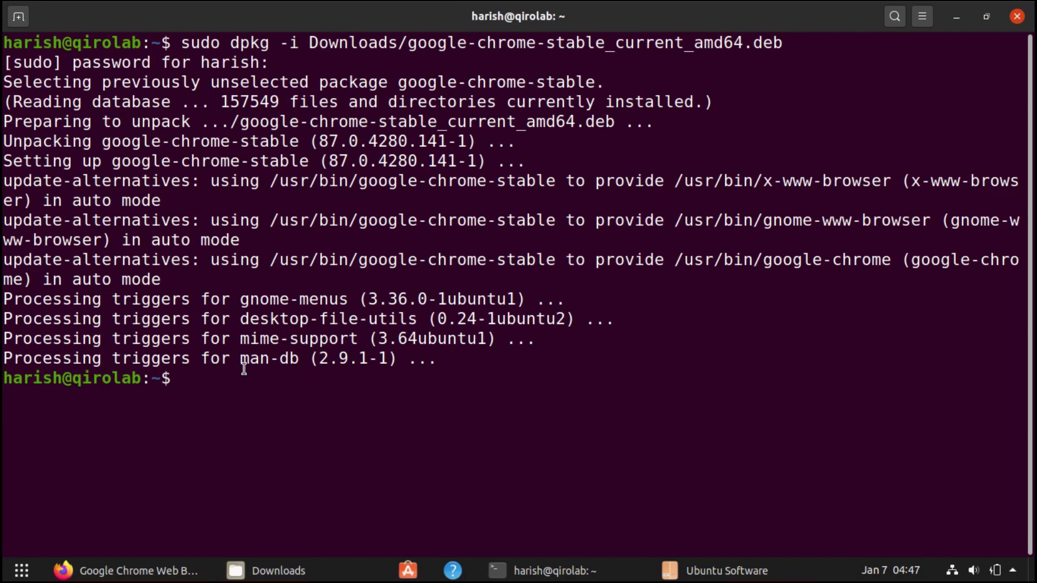
Launch Google Chrome by searching 'chro' in the applications overview, then maximize its window.
left_click(23, 570)
type("chro")
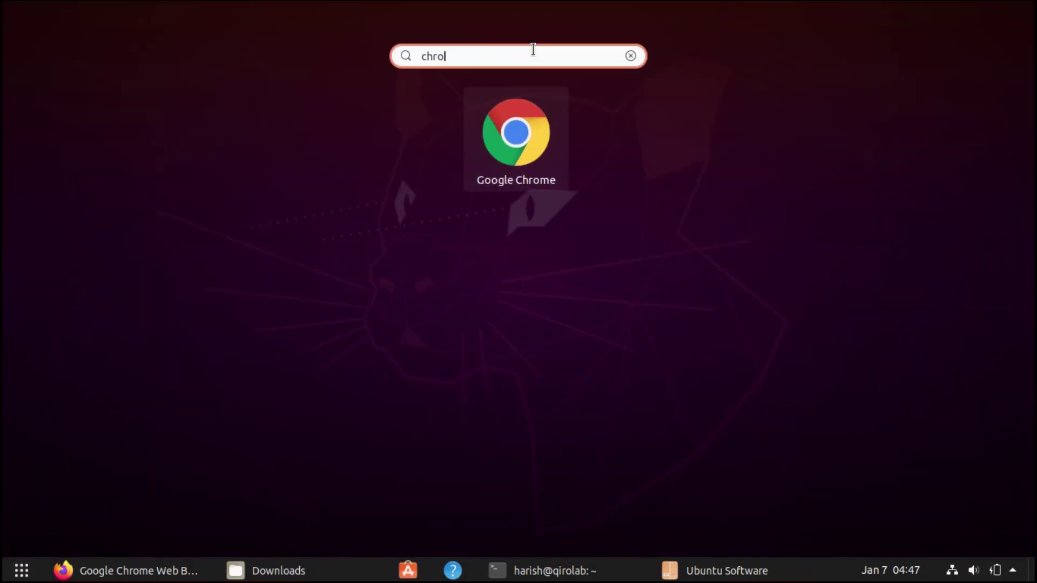
key("Escape")
key("Escape")
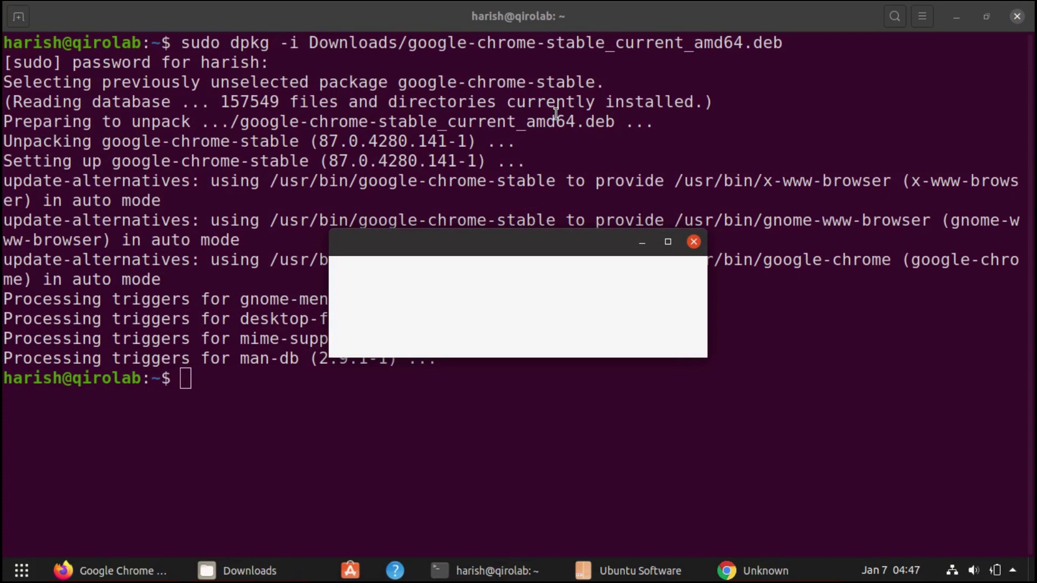
left_click(660, 327)
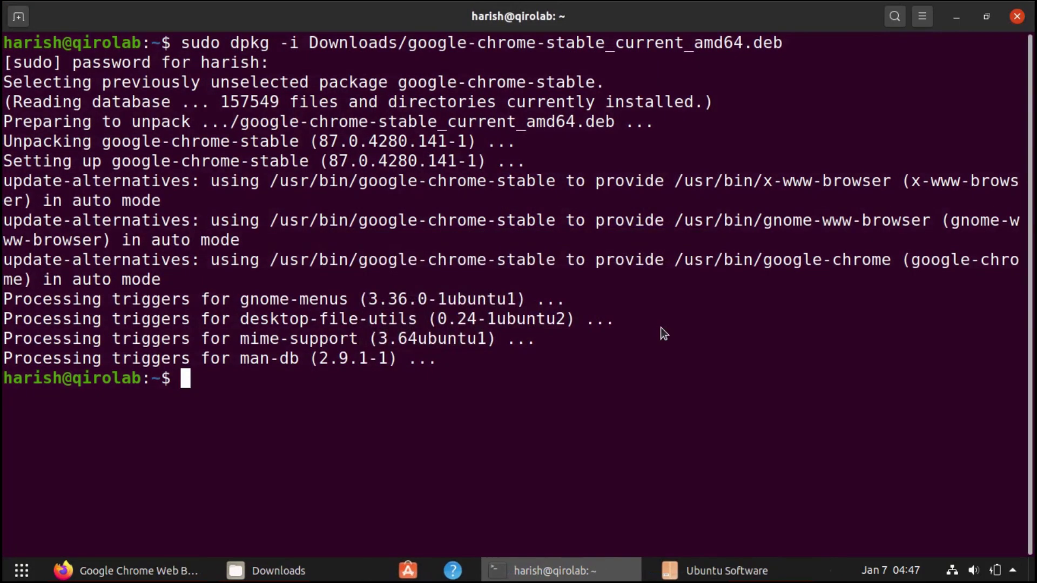
left_click(757, 25)
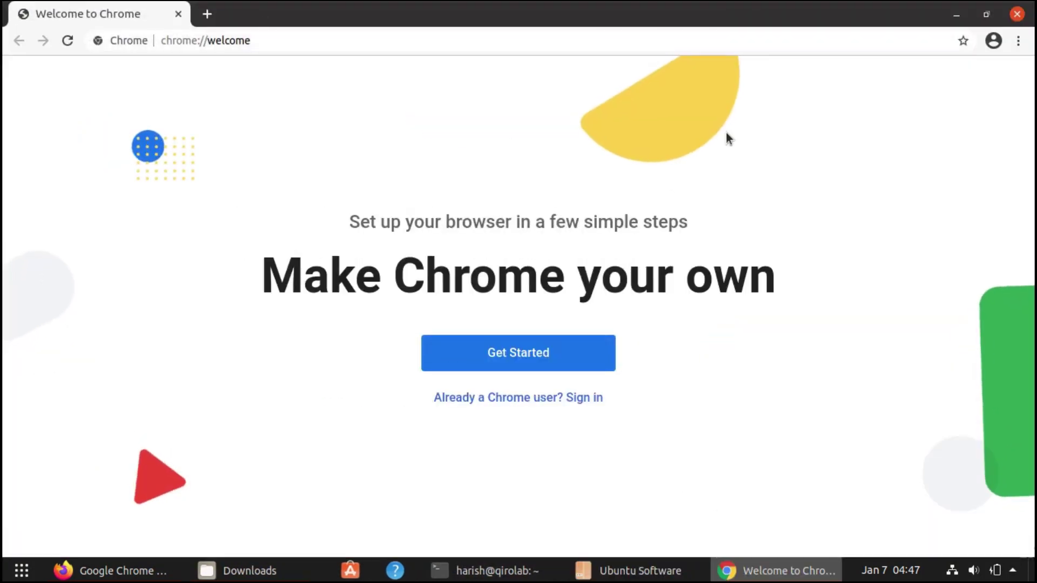
Skip Chrome's welcome setup for bookmarks, background and sync, then return to the terminal.
left_click(521, 353)
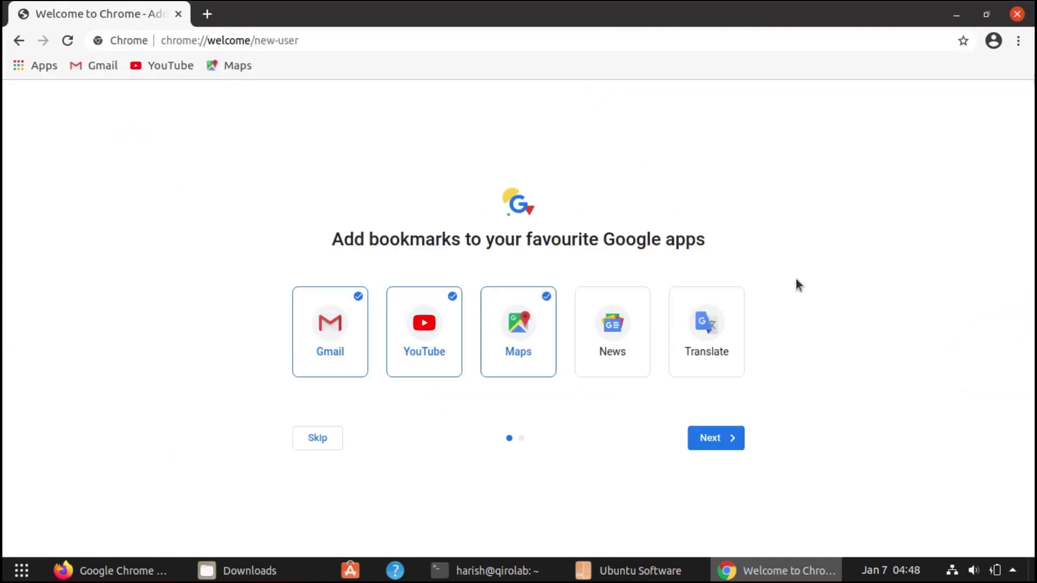
left_click(323, 437)
left_click(323, 522)
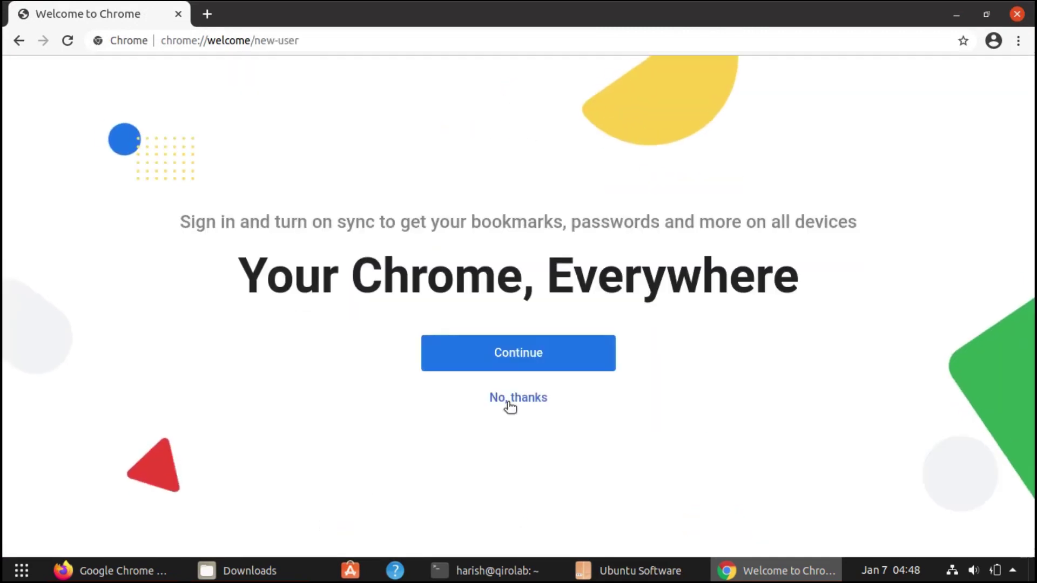
left_click(510, 406)
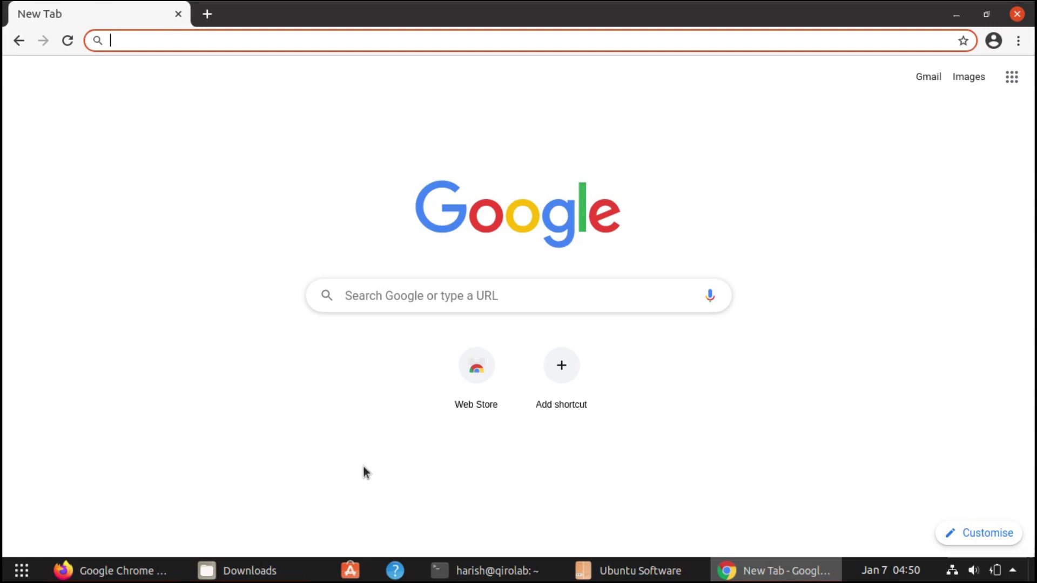
key("alt+Tab")
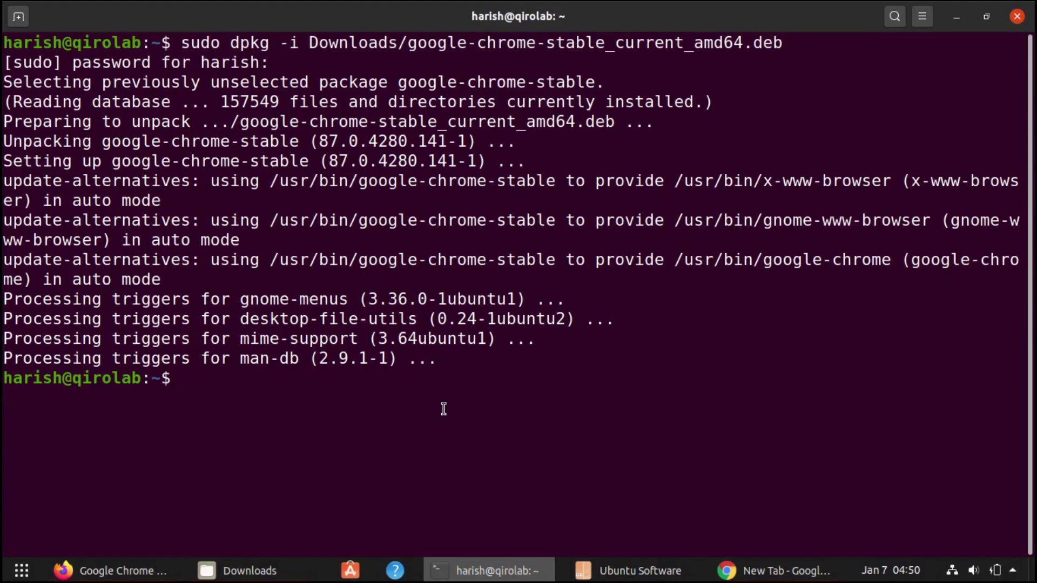